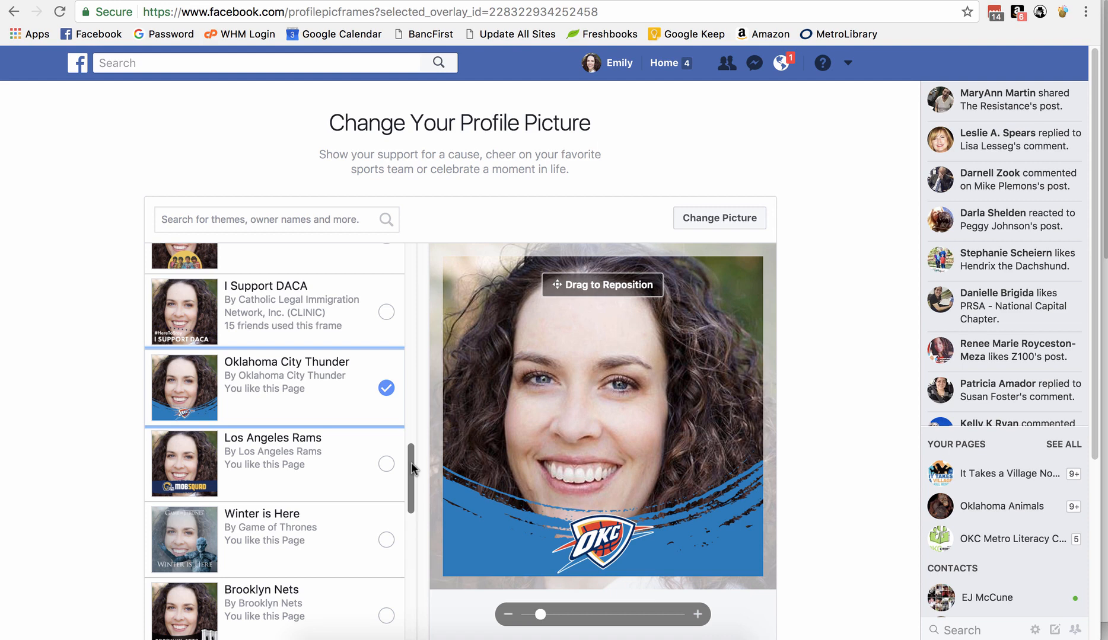
- Preview the Winter is Here, second Los Angeles Rams, and Happy Independence day India frames on the profile picture
{"action": "left_click", "coordinate": [338, 539]}
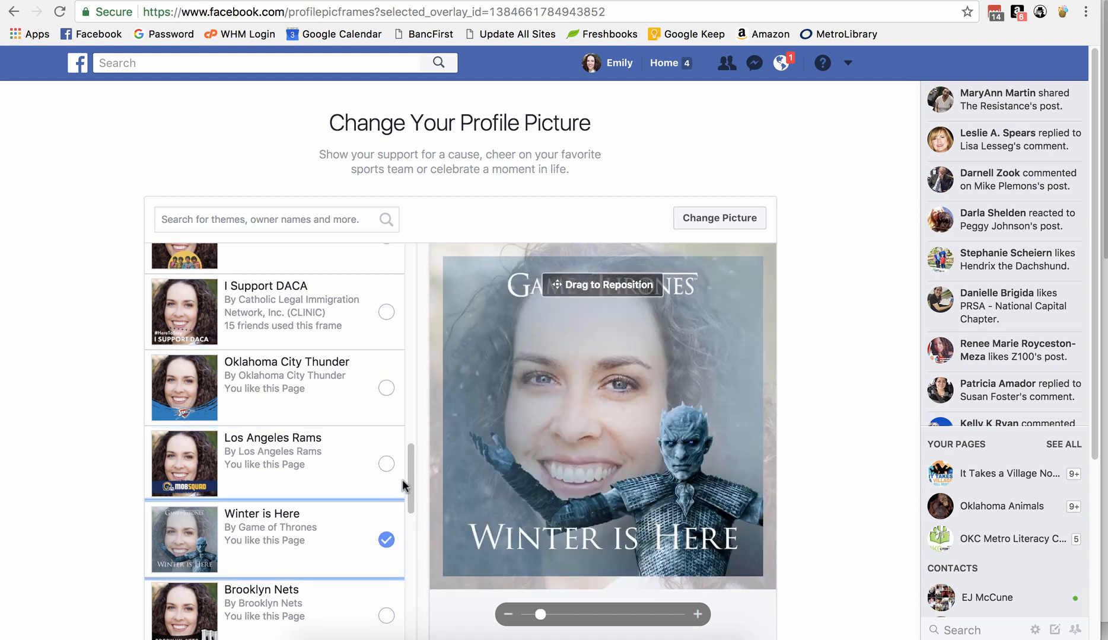
{"action": "left_click_drag", "start_coordinate": [408, 483], "coordinate": [405, 528]}
{"action": "left_click", "coordinate": [330, 558]}
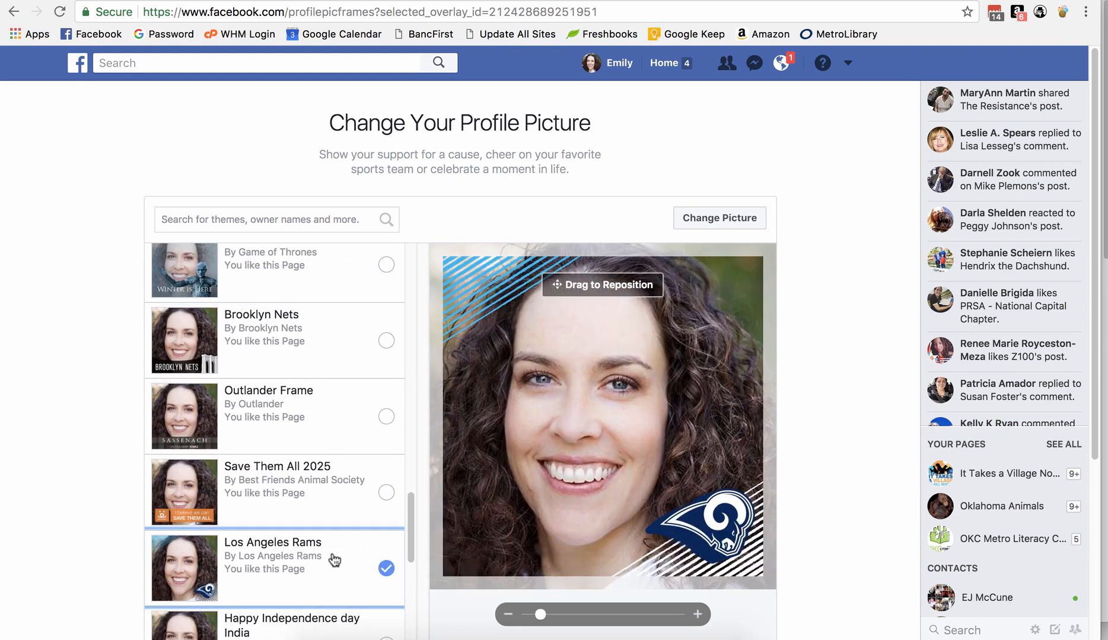
{"action": "scroll", "coordinate": [333, 560], "scroll_direction": "down", "scroll_amount": 2}
{"action": "left_click", "coordinate": [334, 516]}
{"action": "scroll", "coordinate": [333, 516], "scroll_direction": "down", "scroll_amount": 2}
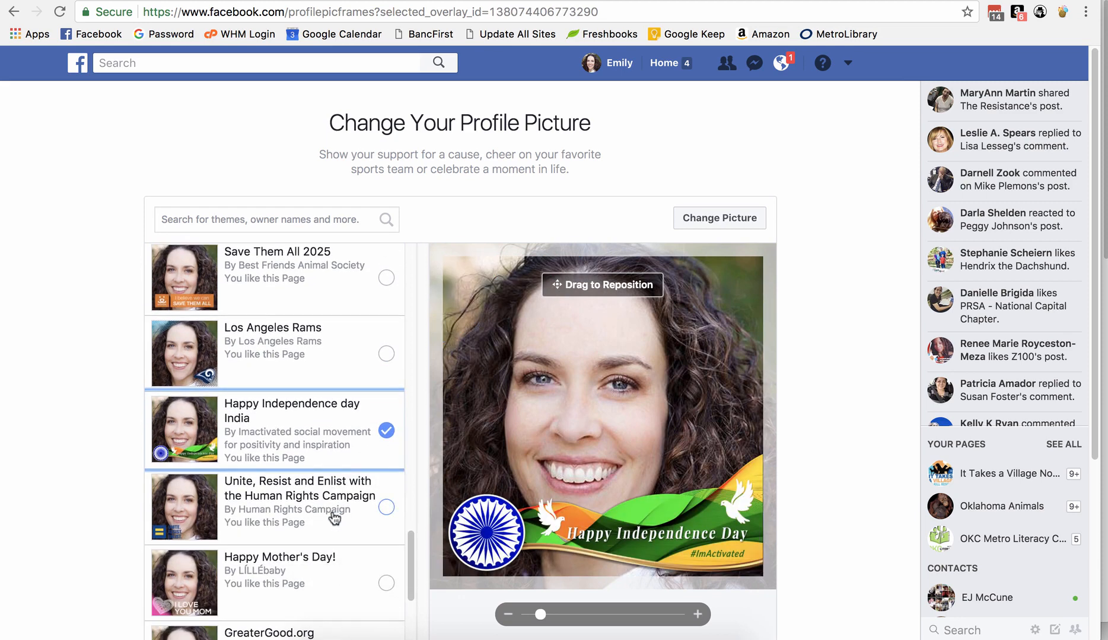
- Preview the Human Rights Campaign's Unite, Resist and Enlist frame, the Happy Mother's Day! frame, and the GreaterGood.org frame
{"action": "left_click", "coordinate": [335, 519]}
{"action": "scroll", "coordinate": [334, 519], "scroll_direction": "down", "scroll_amount": 2}
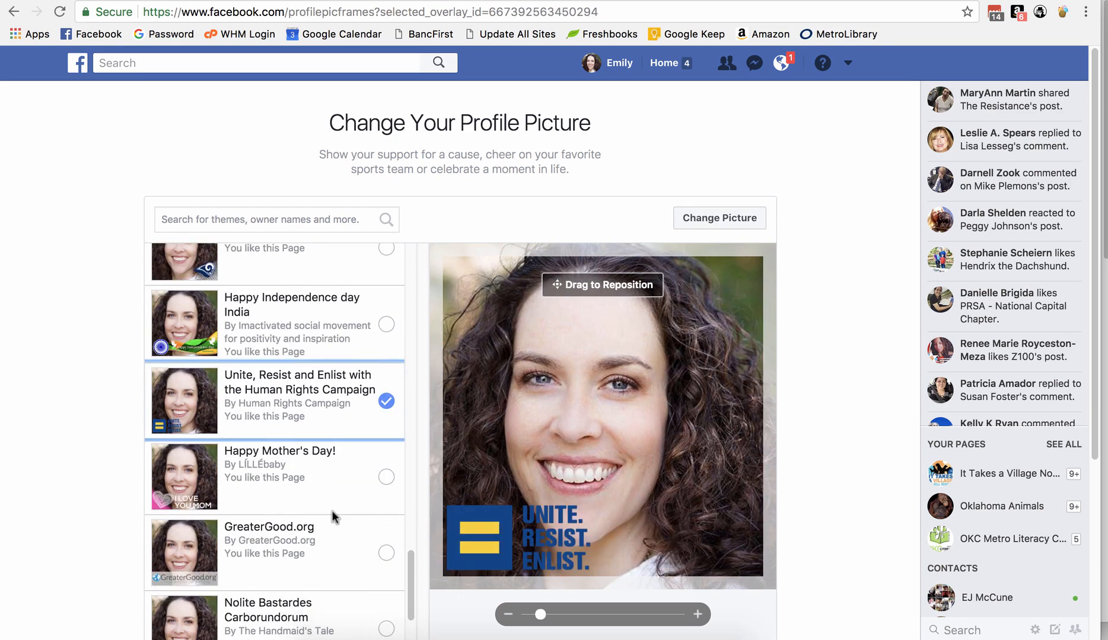
{"action": "left_click", "coordinate": [331, 510]}
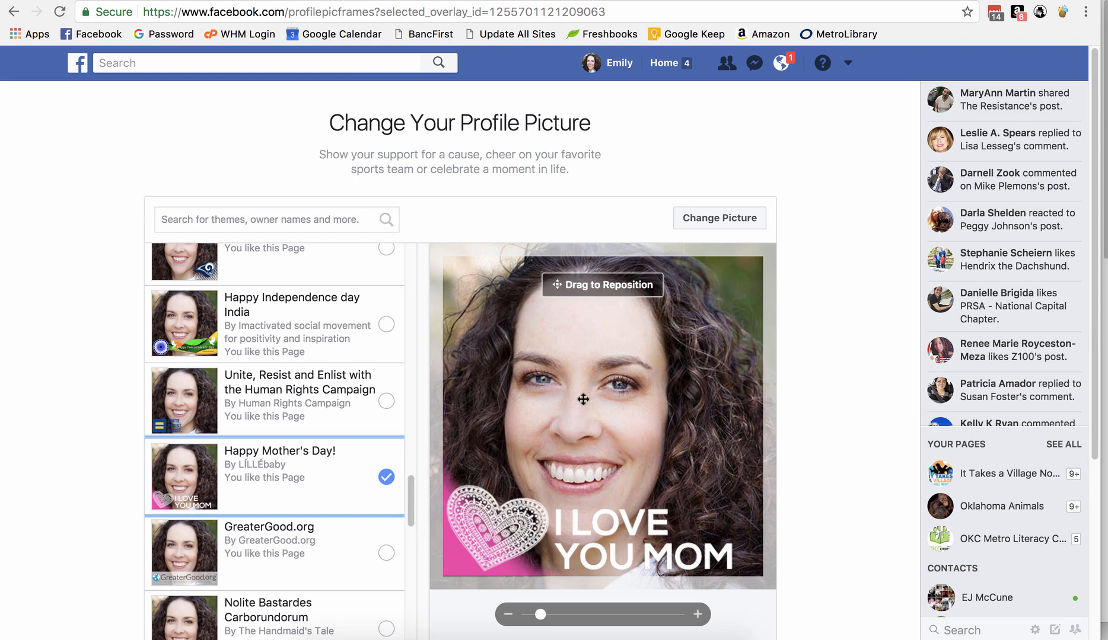
{"action": "left_click", "coordinate": [380, 553]}
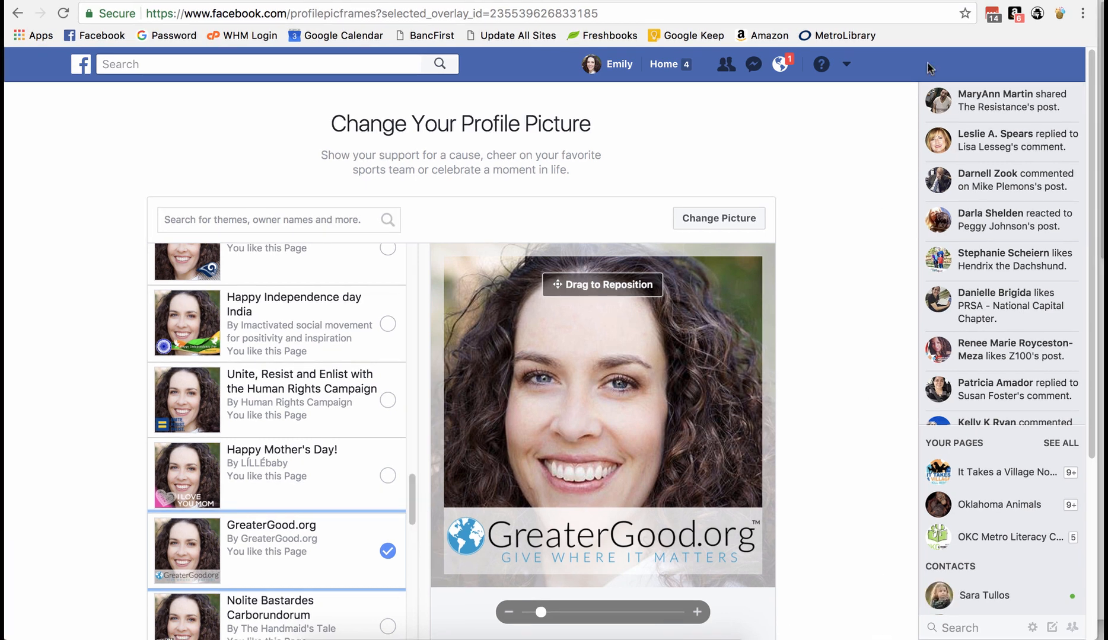
- Switch to the ActionSprout website and sign in with the Facebook account
{"action": "left_click", "coordinate": [951, 0]}
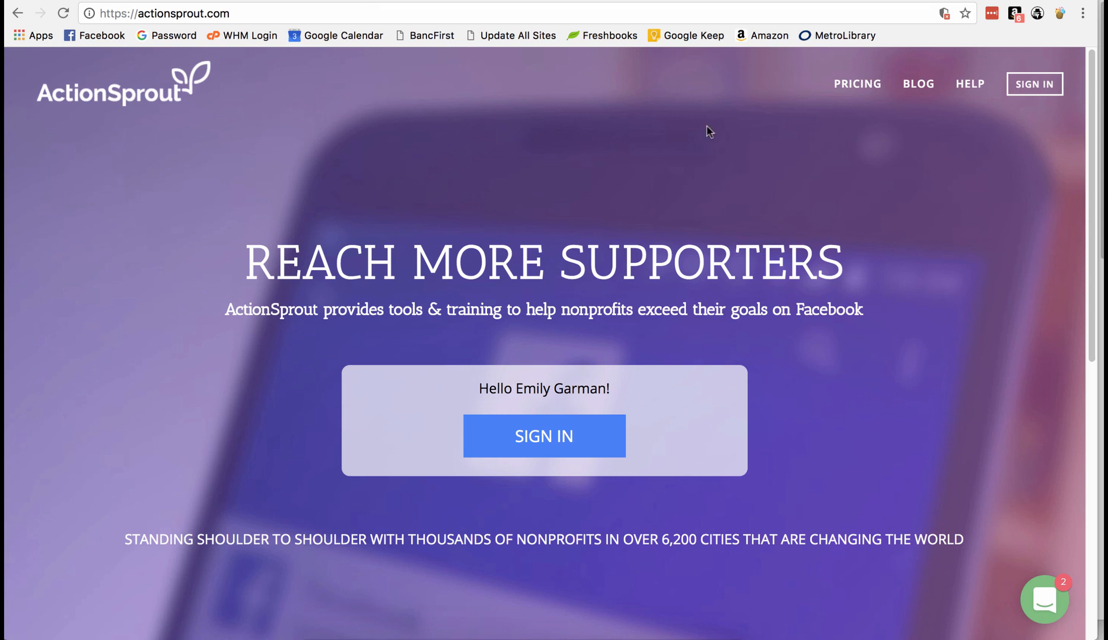
{"action": "left_click", "coordinate": [1025, 80]}
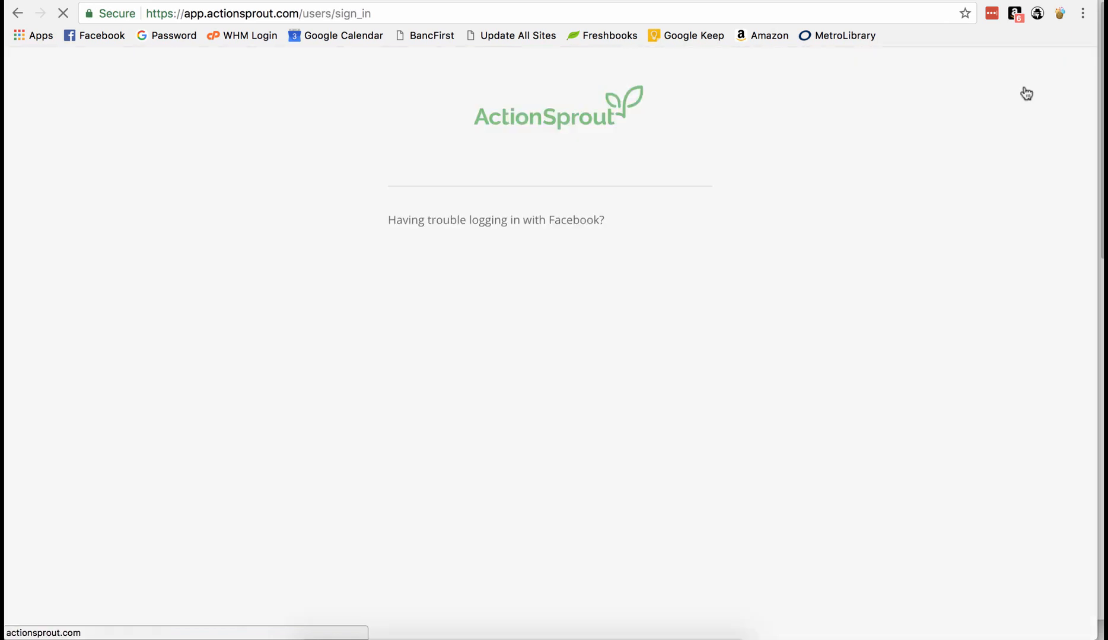
{"action": "left_click", "coordinate": [564, 258]}
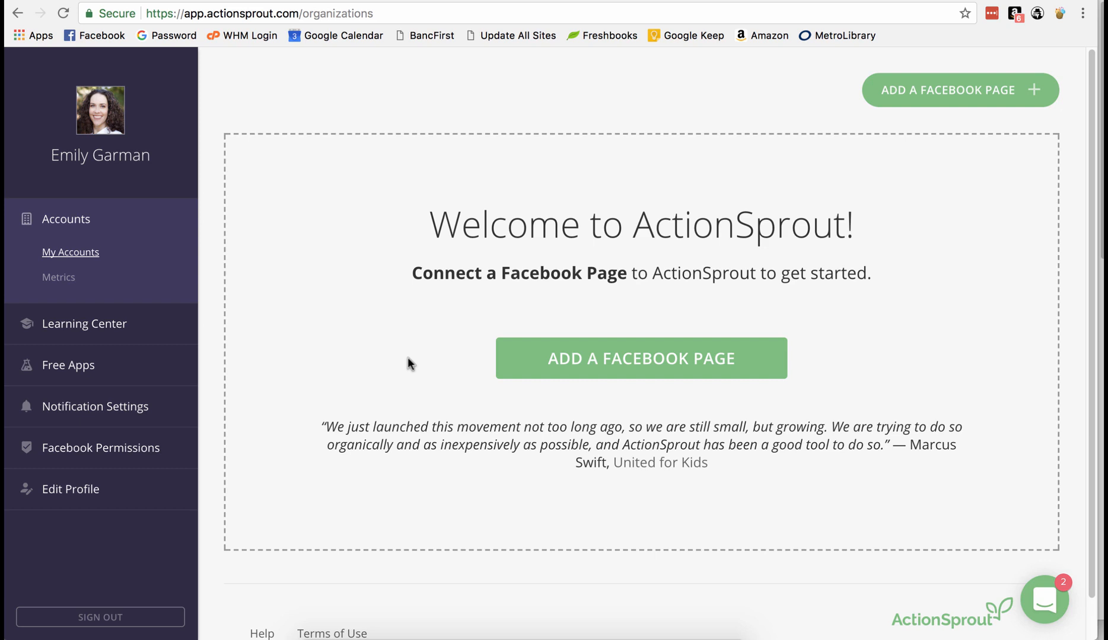
- Connect the My Animal Shelter Facebook page to the ActionSprout account
{"action": "left_click", "coordinate": [656, 360]}
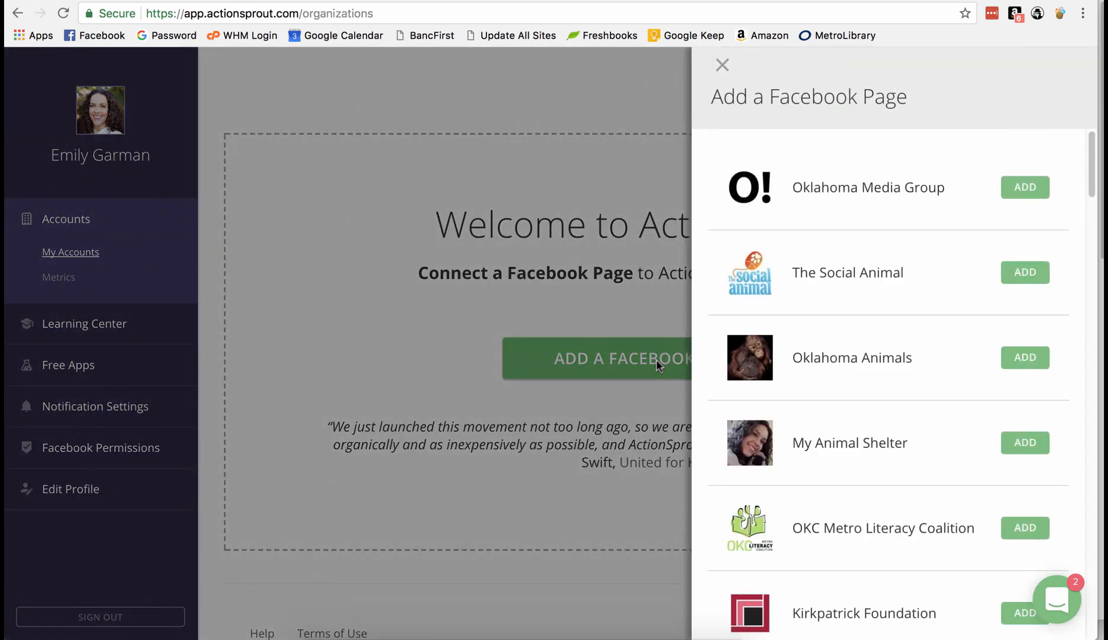
{"action": "scroll", "coordinate": [928, 219], "scroll_direction": "down", "scroll_amount": 1}
{"action": "scroll", "coordinate": [928, 218], "scroll_direction": "up", "scroll_amount": 1}
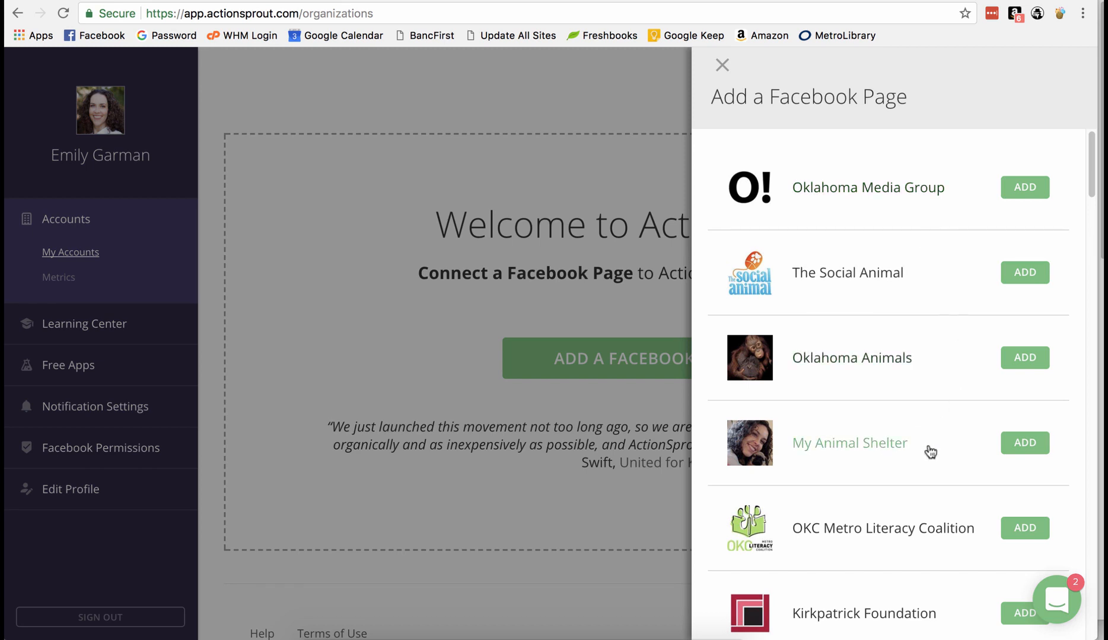
{"action": "left_click", "coordinate": [1024, 445]}
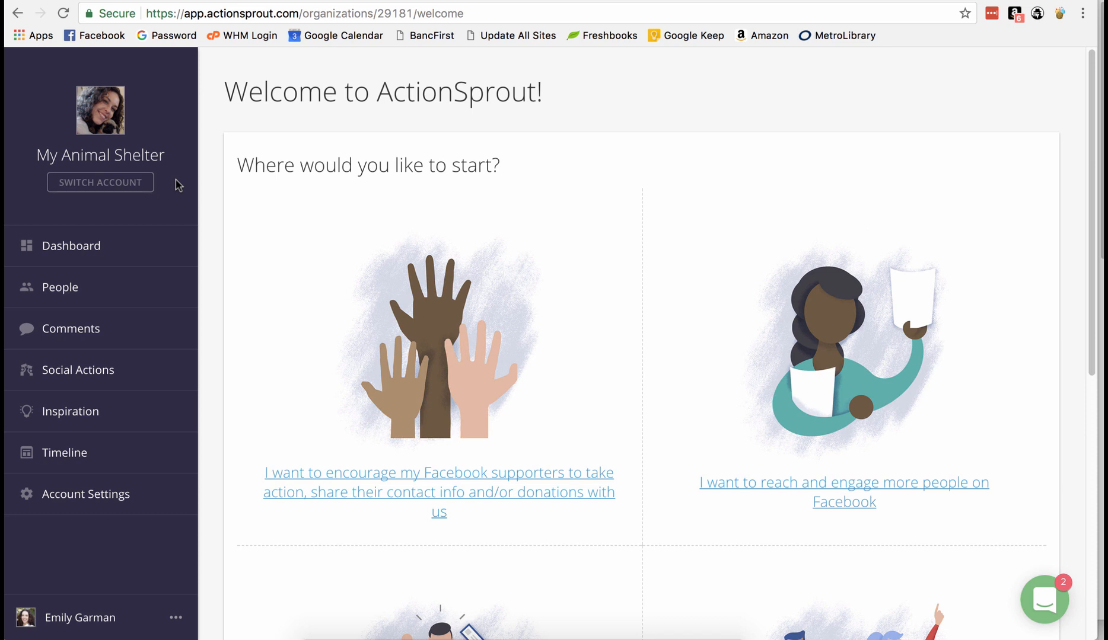
- Create a new social action of the Profile Picture Frame type for My Animal Shelter
{"action": "left_click", "coordinate": [94, 374]}
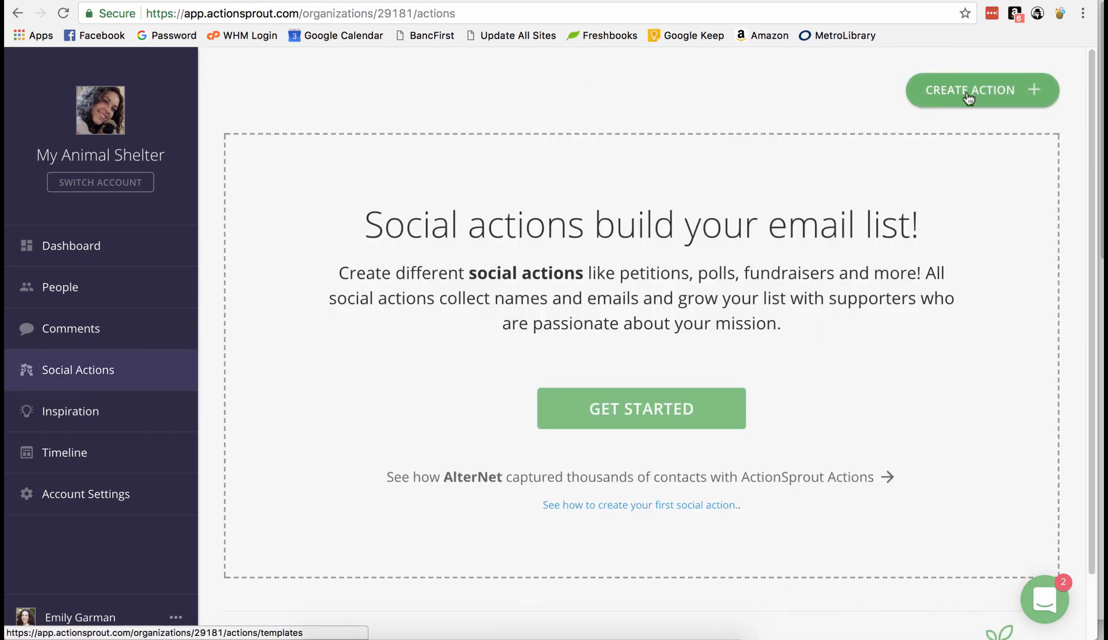
{"action": "left_click", "coordinate": [988, 104]}
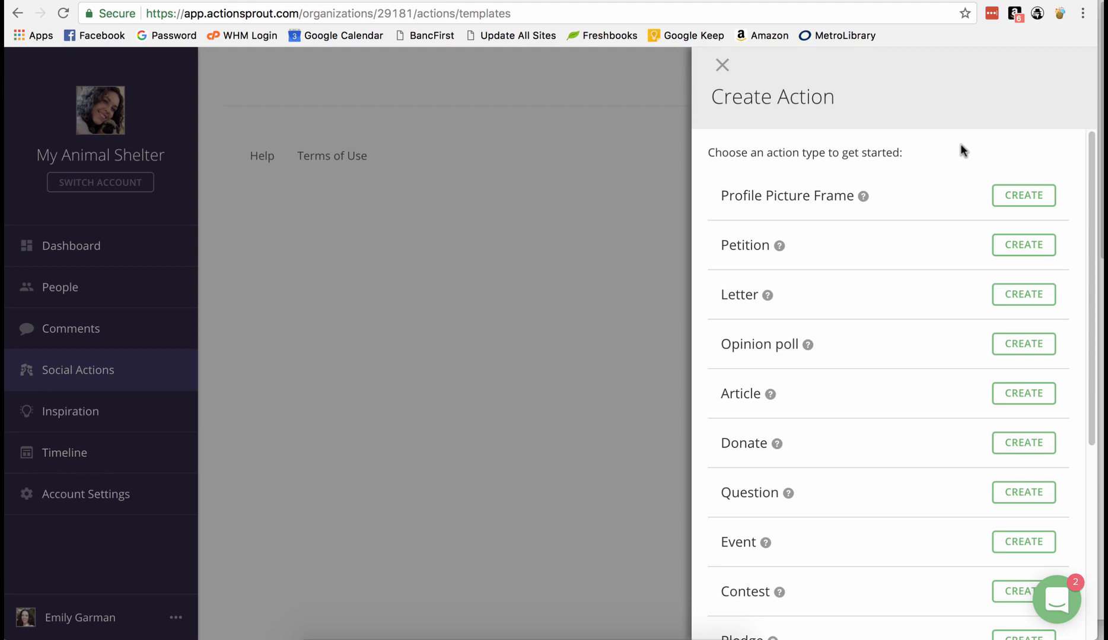
{"action": "left_click", "coordinate": [1045, 198]}
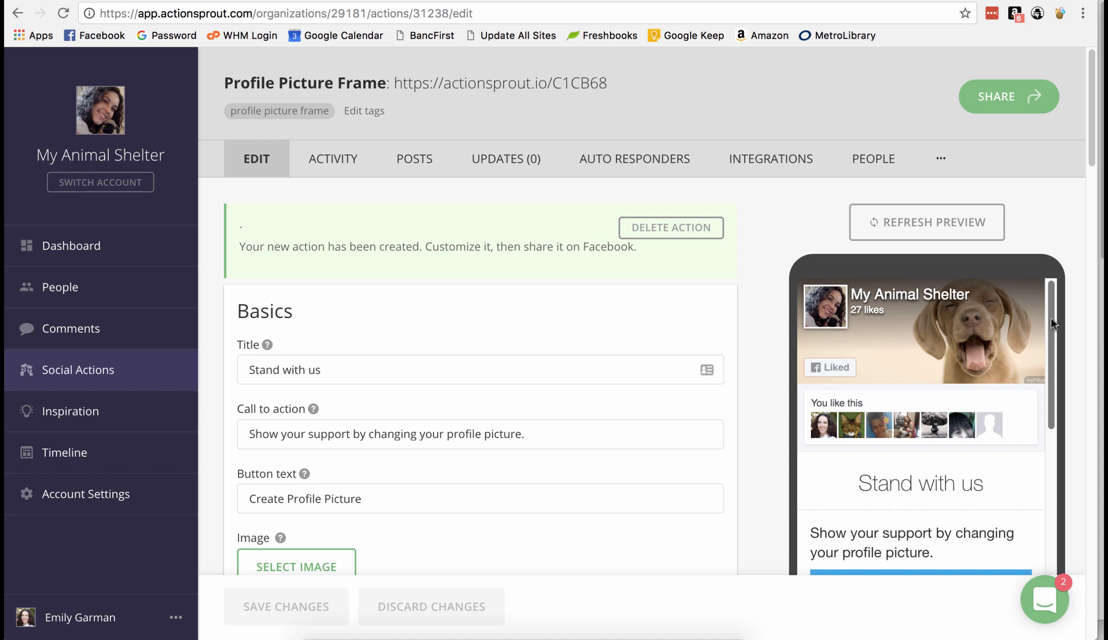
- Set the title to "Show Your Support!" and the call to action to "Change your profile picture frame to show support for My Animal Shelter!"
{"action": "scroll", "coordinate": [513, 284], "scroll_direction": "down", "scroll_amount": 3}
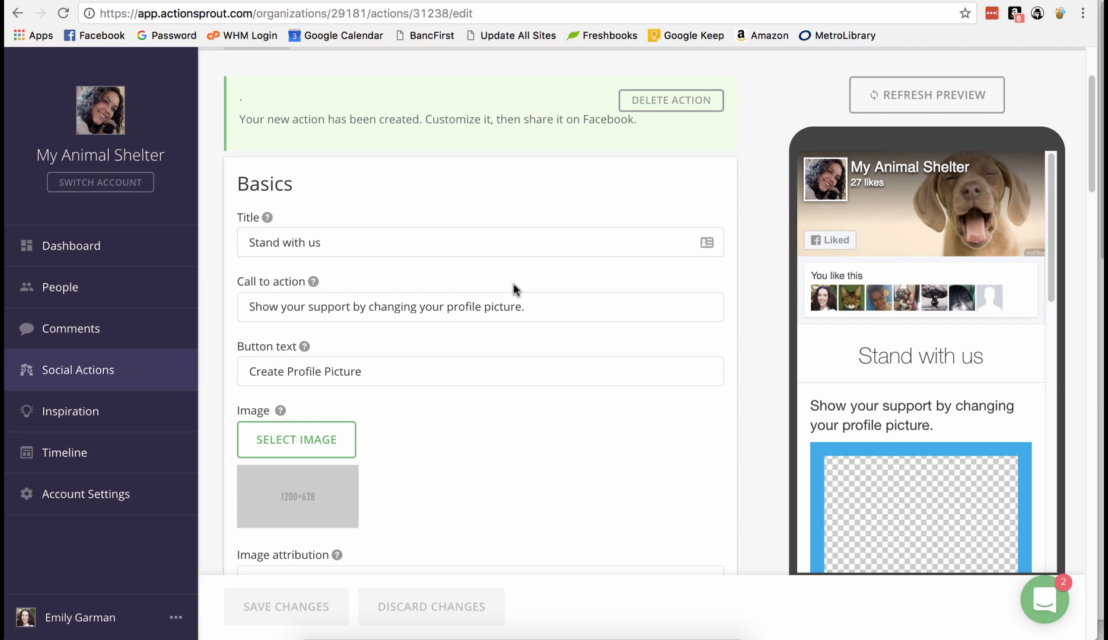
{"action": "left_click_drag", "start_coordinate": [320, 234], "coordinate": [260, 202]}
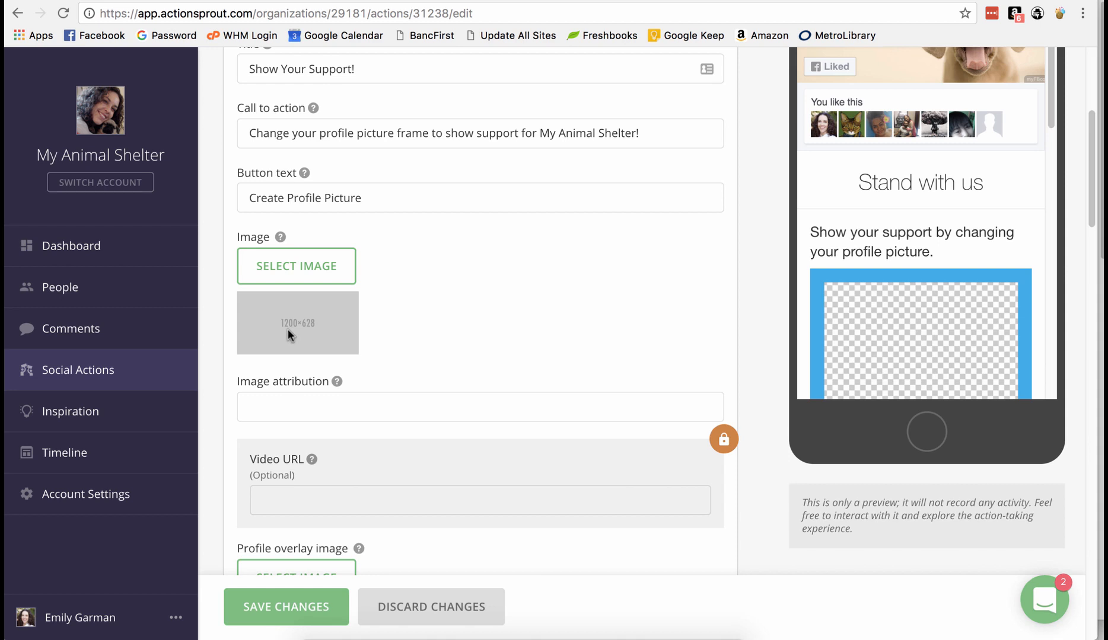
- Upload sample-banner-image.jpg from the computer as the action's main image
{"action": "scroll", "coordinate": [319, 331], "scroll_direction": "down", "scroll_amount": 4}
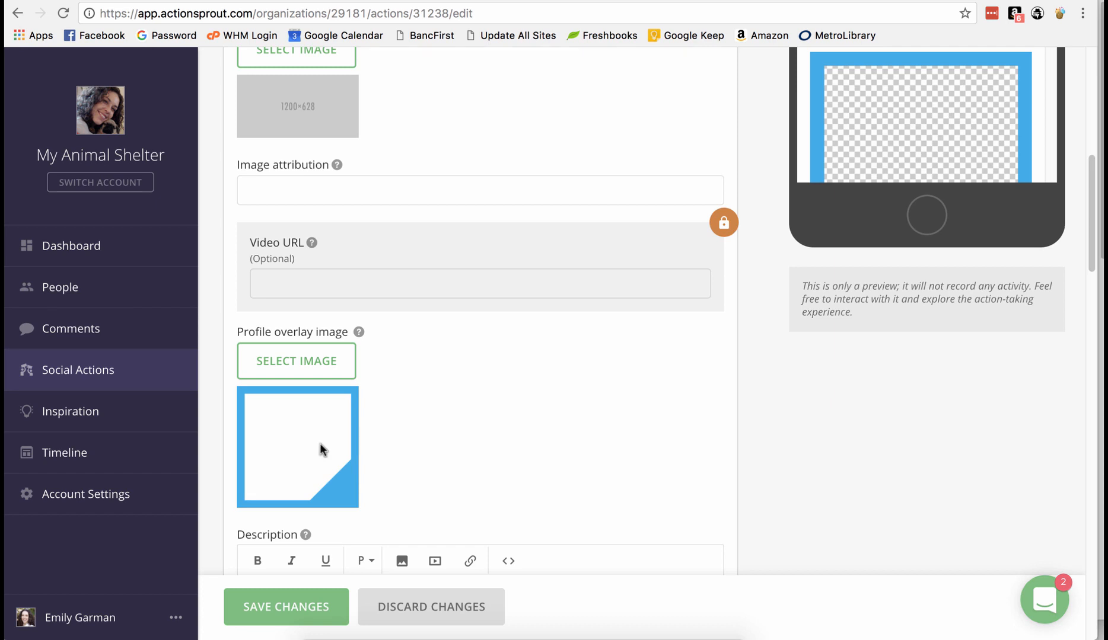
{"action": "scroll", "coordinate": [319, 443], "scroll_direction": "up", "scroll_amount": 5}
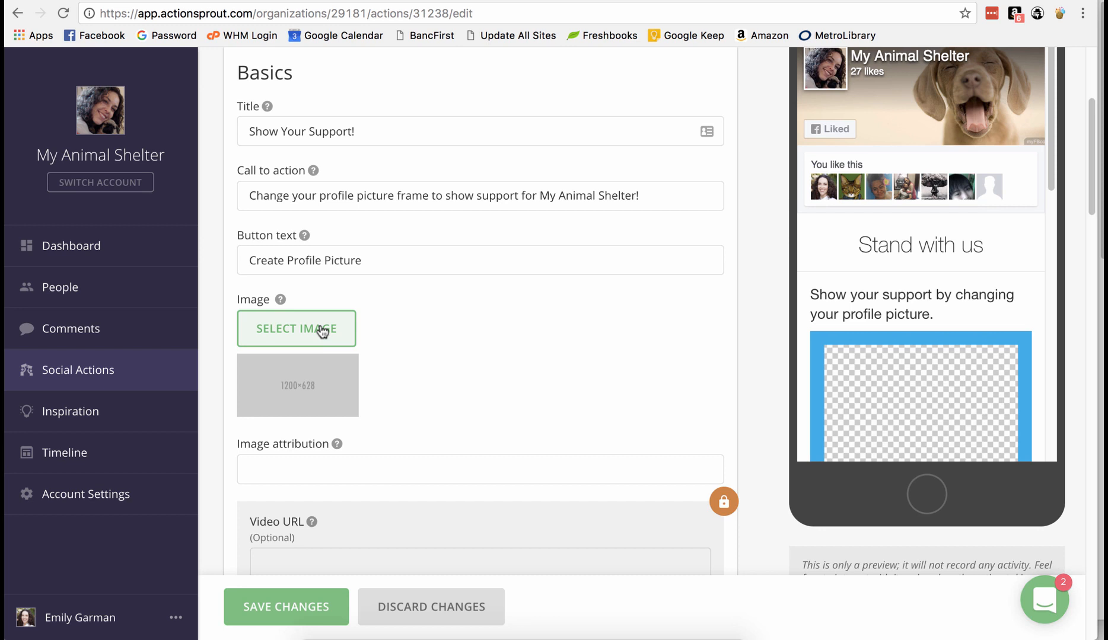
{"action": "left_click", "coordinate": [324, 332]}
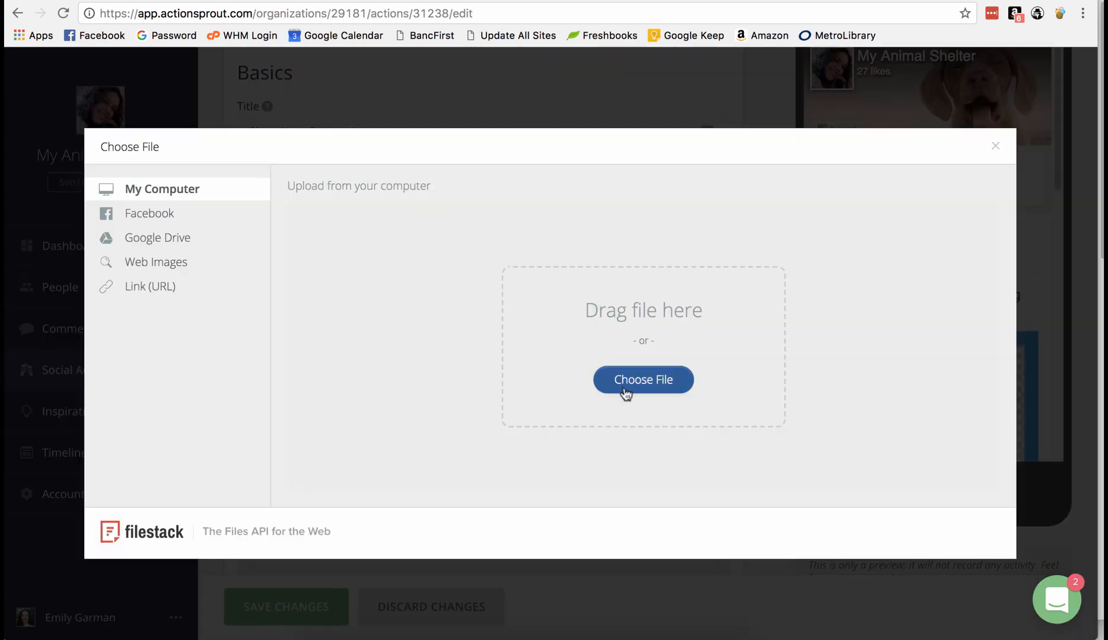
{"action": "left_click", "coordinate": [625, 391]}
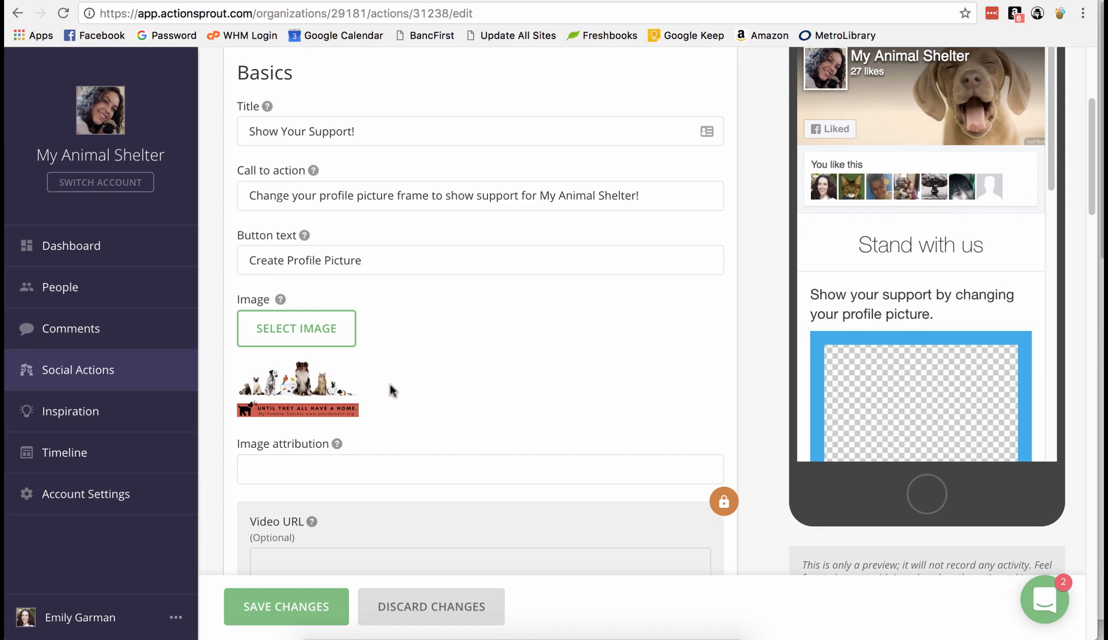
- Set the image attribution to "My Humane Society"
{"action": "scroll", "coordinate": [390, 389], "scroll_direction": "down", "scroll_amount": 2}
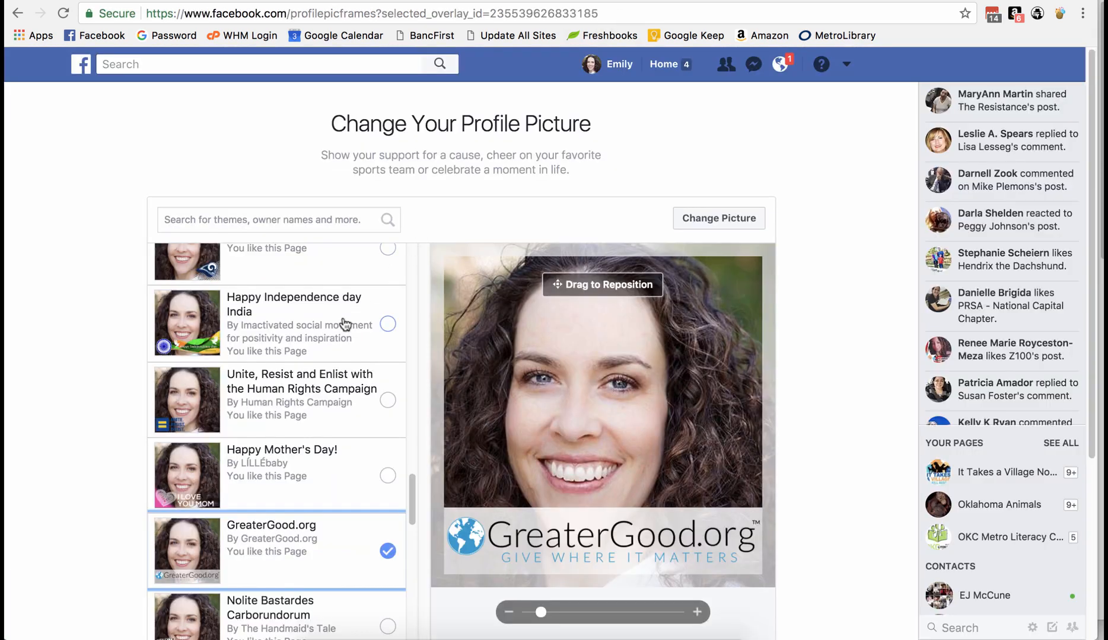
{"action": "scroll", "coordinate": [344, 323], "scroll_direction": "up", "scroll_amount": 5}
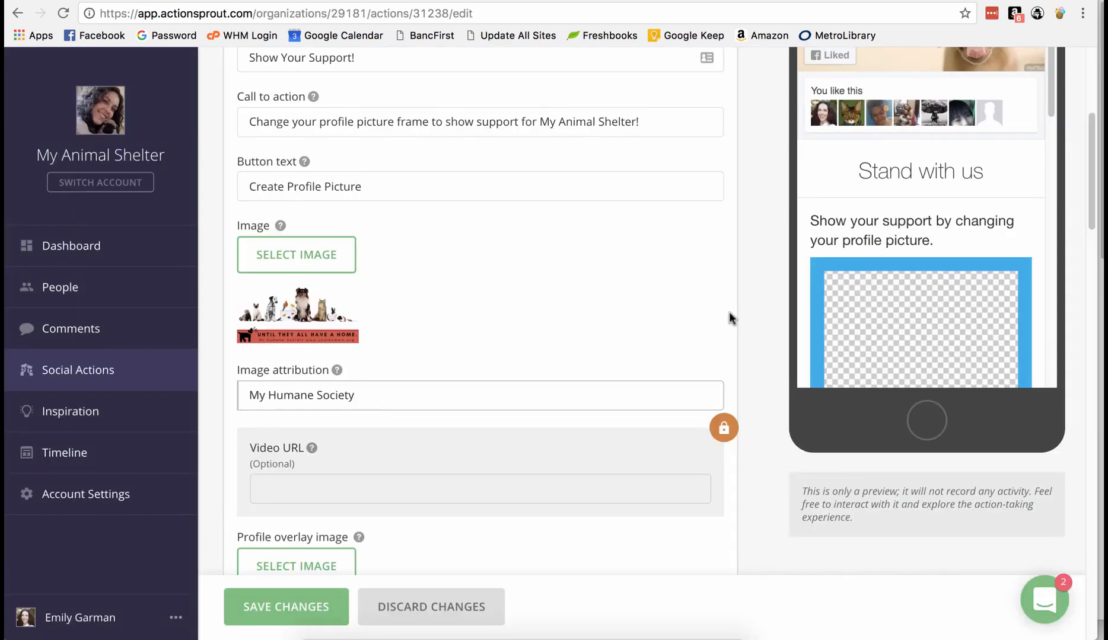
- Upload sample-facebook-profile-art.png from the computer as the profile overlay image and save it with the full crop area
{"action": "scroll", "coordinate": [729, 311], "scroll_direction": "down", "scroll_amount": 2}
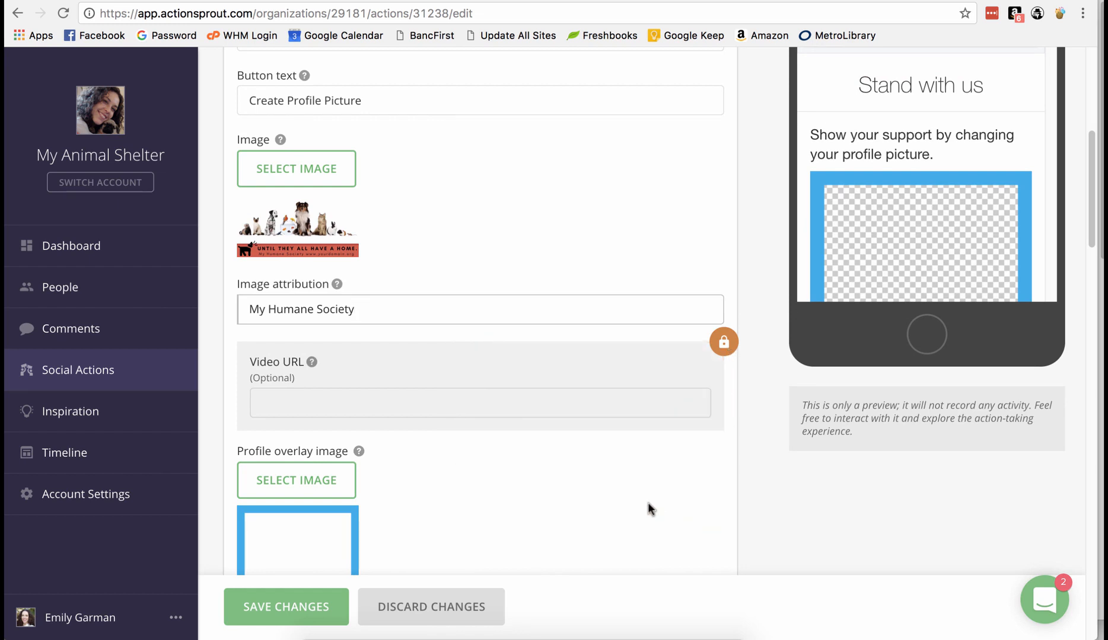
{"action": "scroll", "coordinate": [647, 501], "scroll_direction": "down", "scroll_amount": 3}
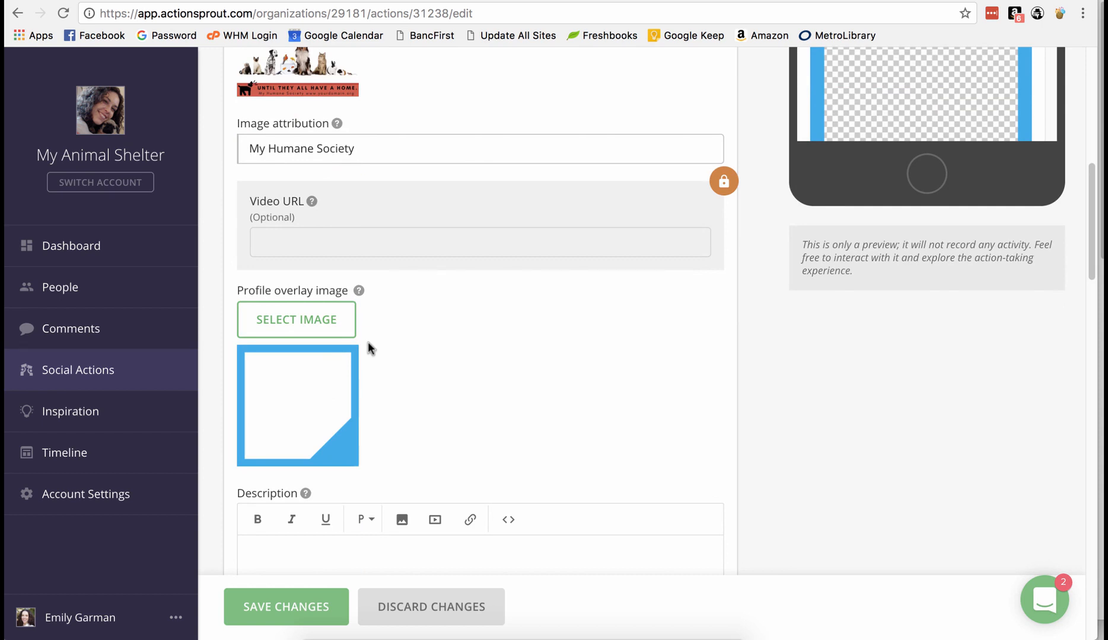
{"action": "left_click", "coordinate": [339, 331]}
{"action": "left_click", "coordinate": [549, 384]}
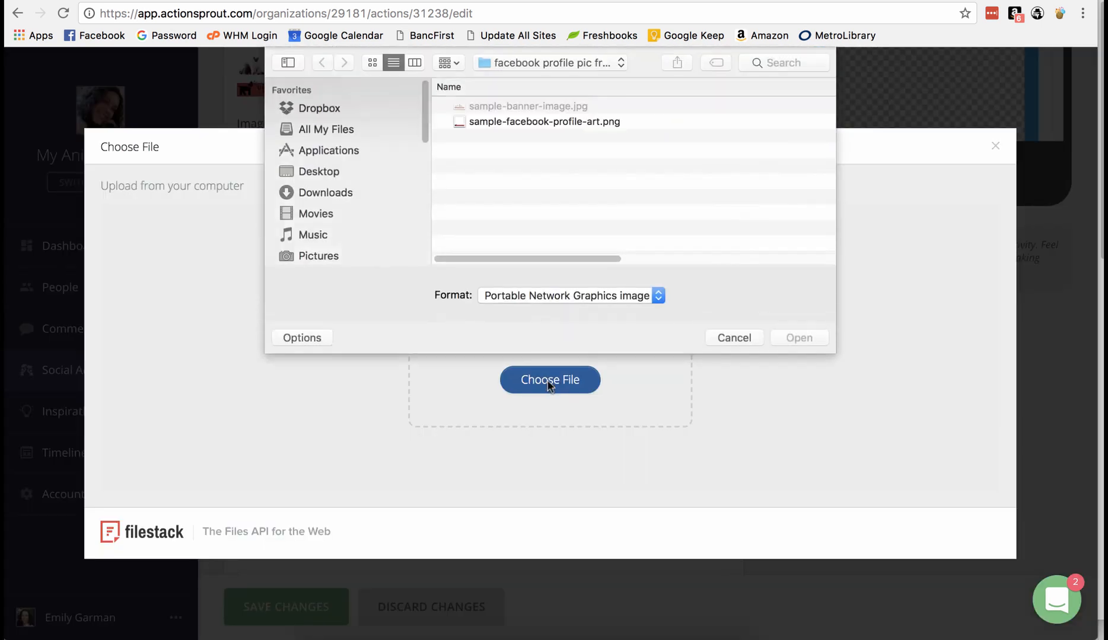
{"action": "left_click", "coordinate": [524, 121]}
{"action": "left_click", "coordinate": [815, 343]}
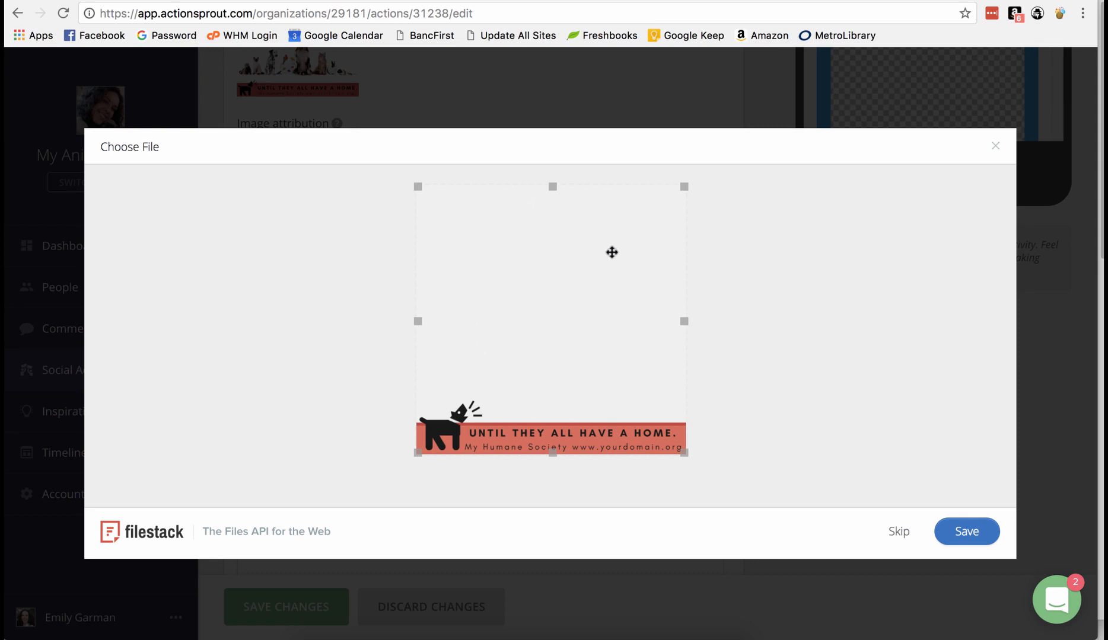
{"action": "left_click", "coordinate": [955, 532]}
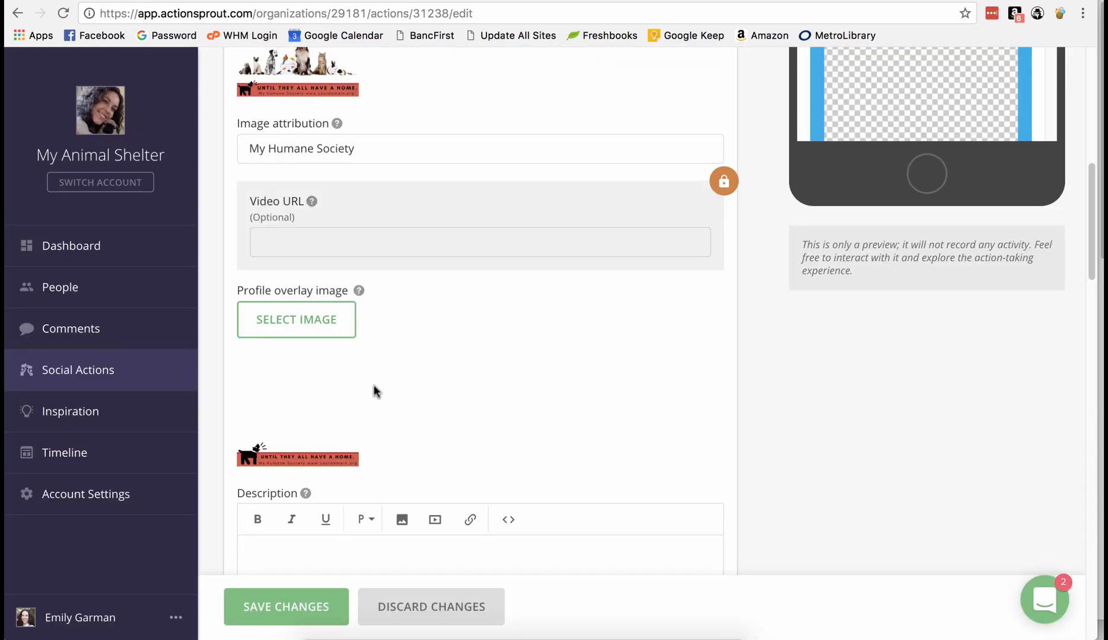
- Enter the action description "This organization supports finding homes for animals."
{"action": "scroll", "coordinate": [473, 397], "scroll_direction": "down", "scroll_amount": 4}
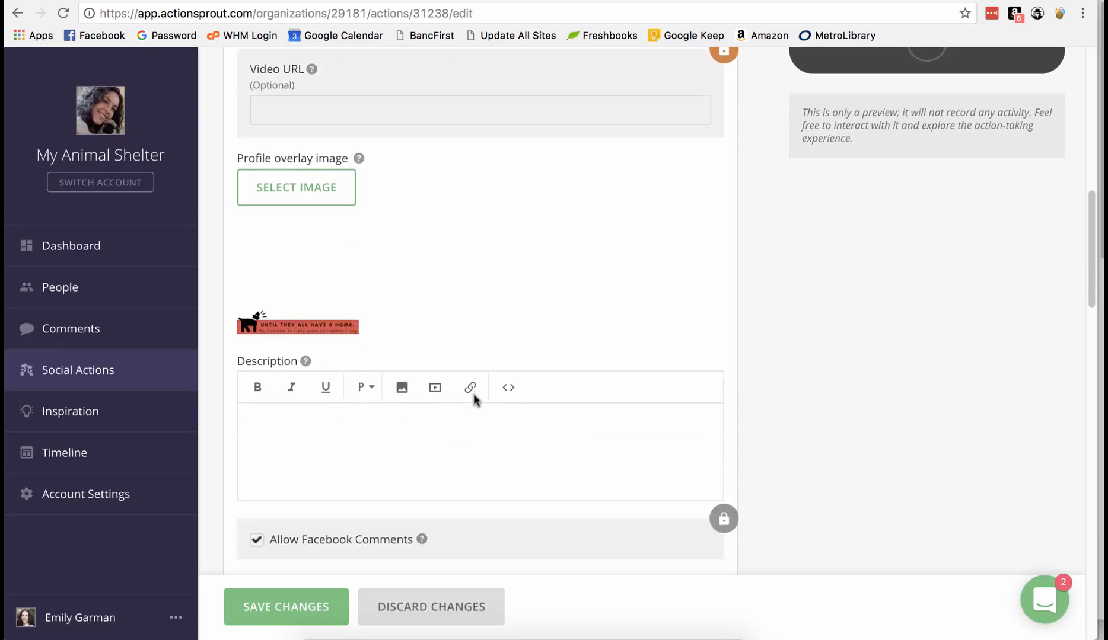
{"action": "left_click", "coordinate": [462, 436]}
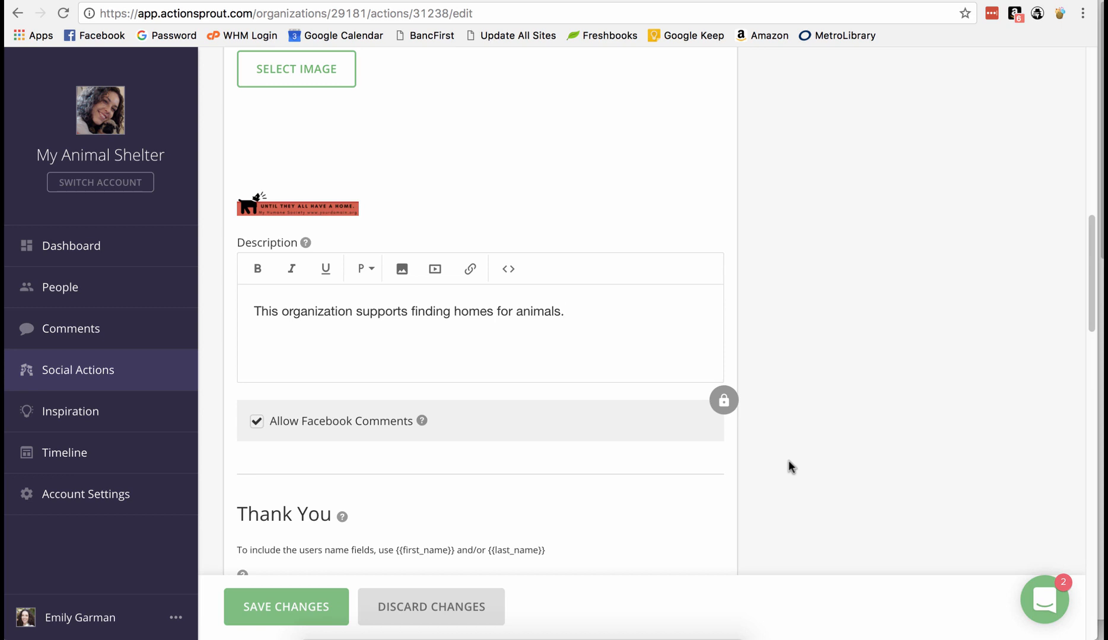
- Review the thank-you, privacy, and data collection settings, and turn on donations for the action
{"action": "scroll", "coordinate": [788, 460], "scroll_direction": "down", "scroll_amount": 1}
{"action": "scroll", "coordinate": [788, 461], "scroll_direction": "down", "scroll_amount": 5}
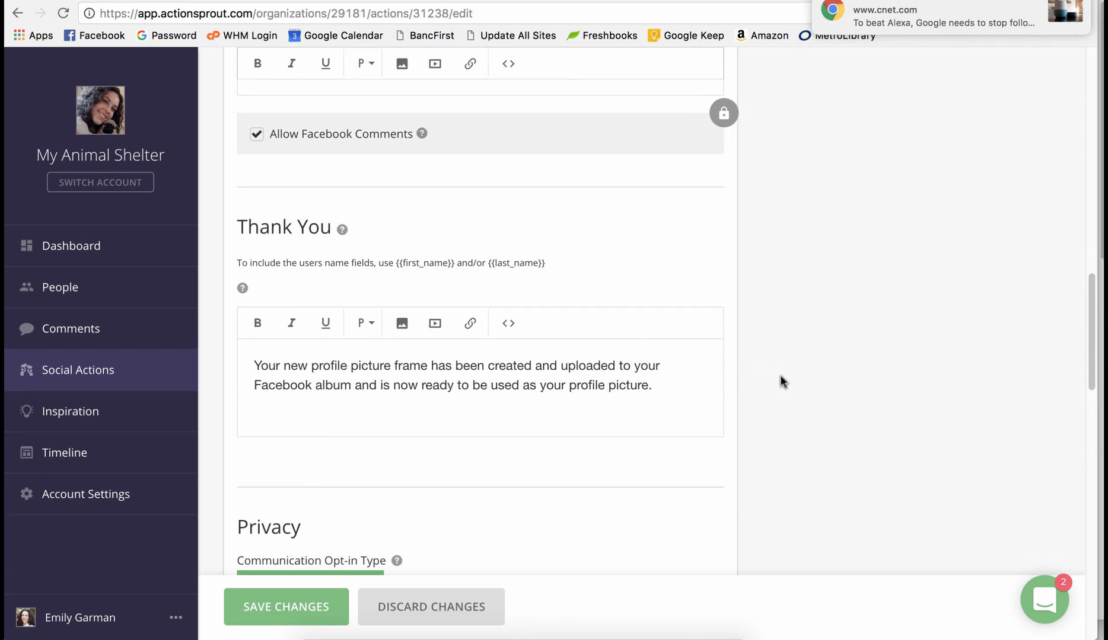
{"action": "scroll", "coordinate": [782, 381], "scroll_direction": "down", "scroll_amount": 8}
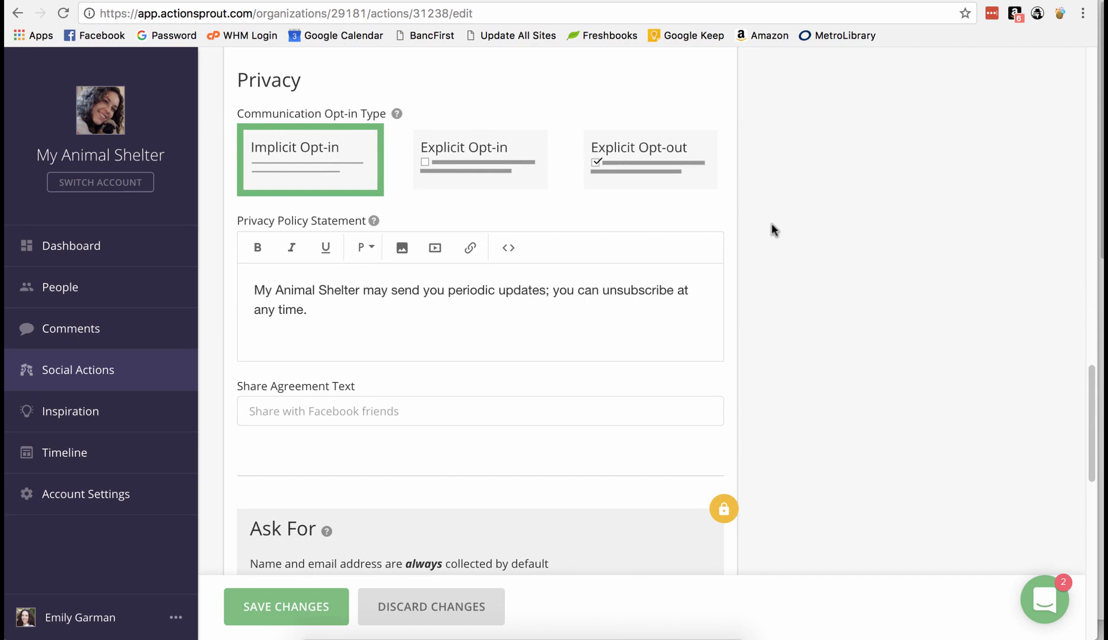
{"action": "scroll", "coordinate": [771, 223], "scroll_direction": "down", "scroll_amount": 3}
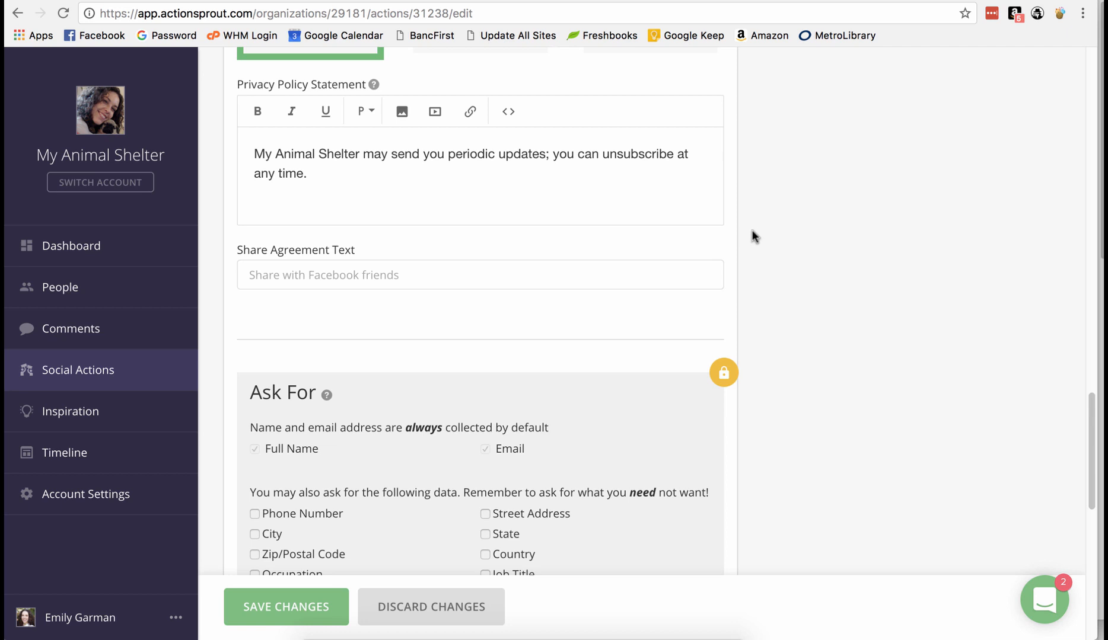
{"action": "scroll", "coordinate": [753, 231], "scroll_direction": "down", "scroll_amount": 10}
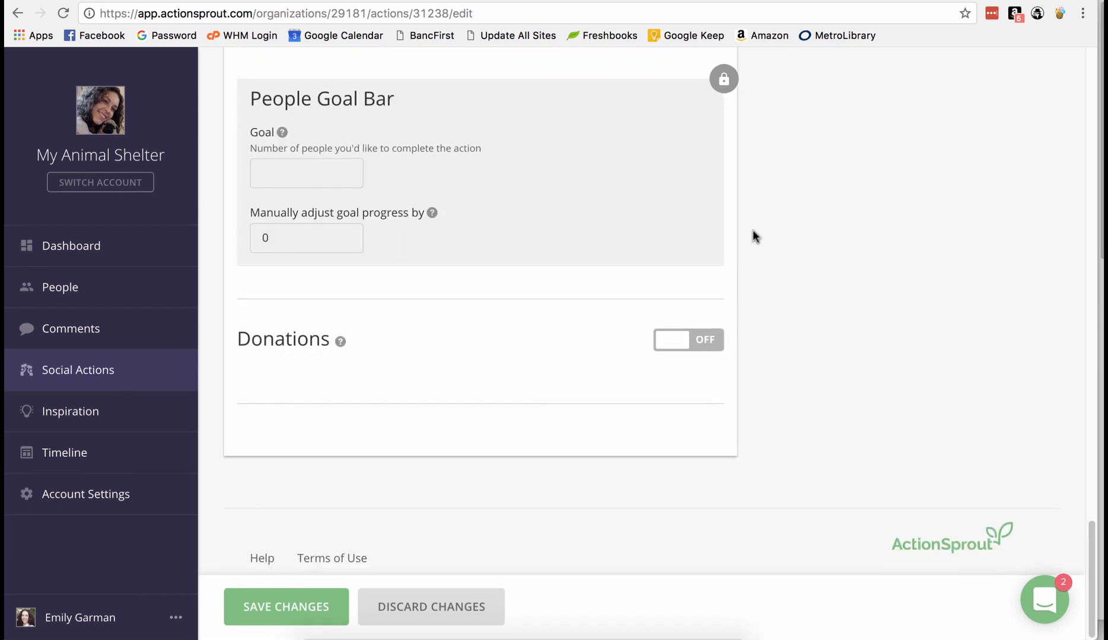
{"action": "left_click", "coordinate": [709, 341]}
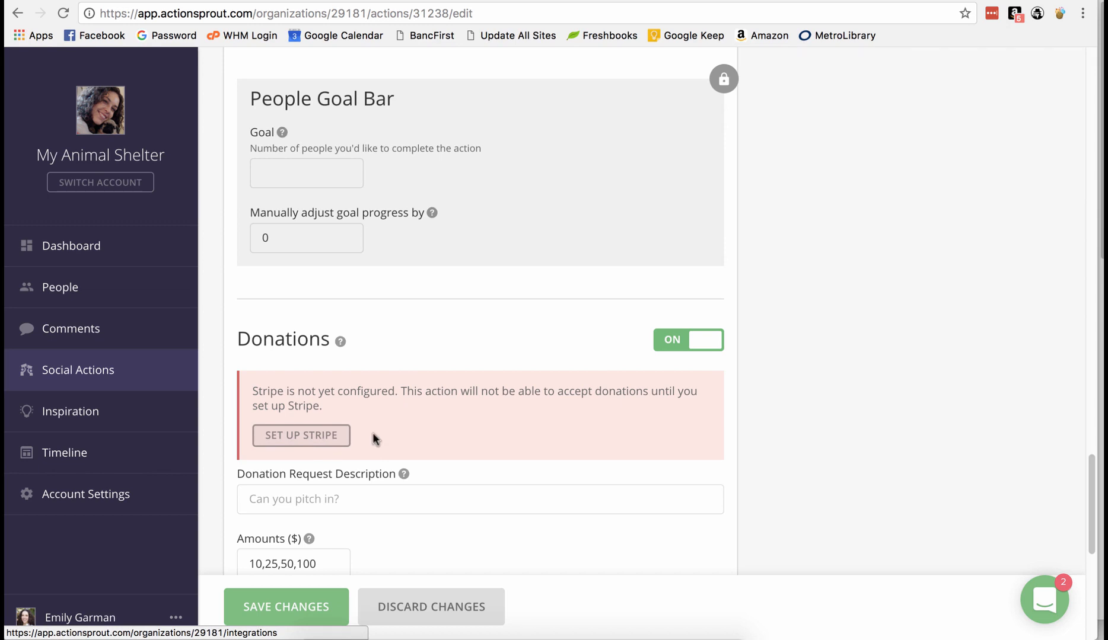
- Turn off donations for the profile picture frame action and save the changes
{"action": "left_click", "coordinate": [681, 335]}
{"action": "left_click", "coordinate": [287, 600]}
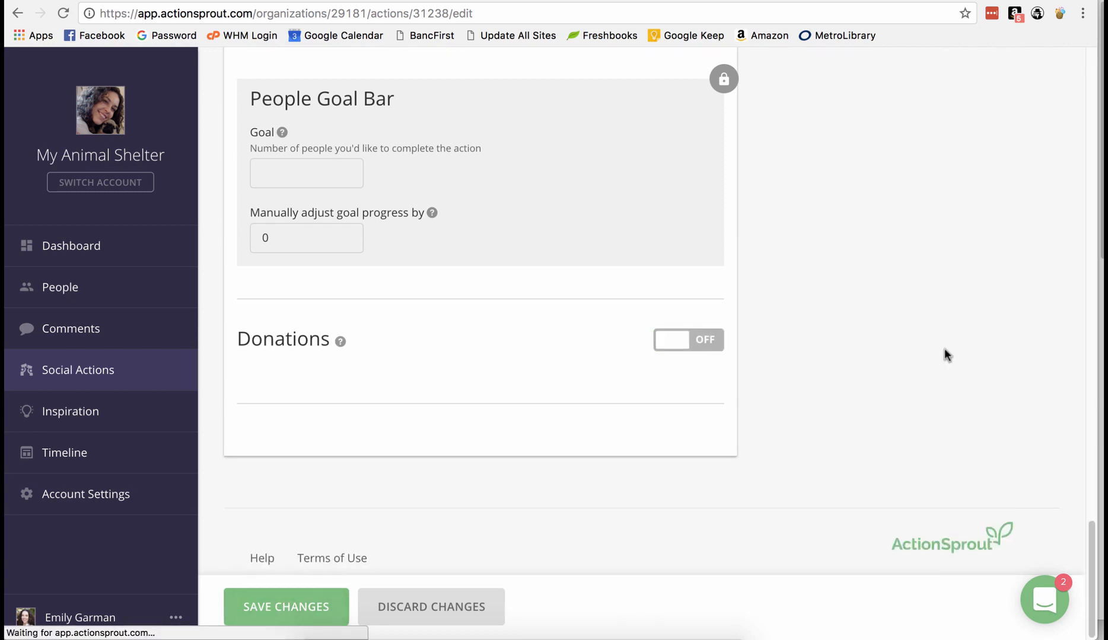
{"action": "scroll", "coordinate": [766, 268], "scroll_direction": "down", "scroll_amount": 2}
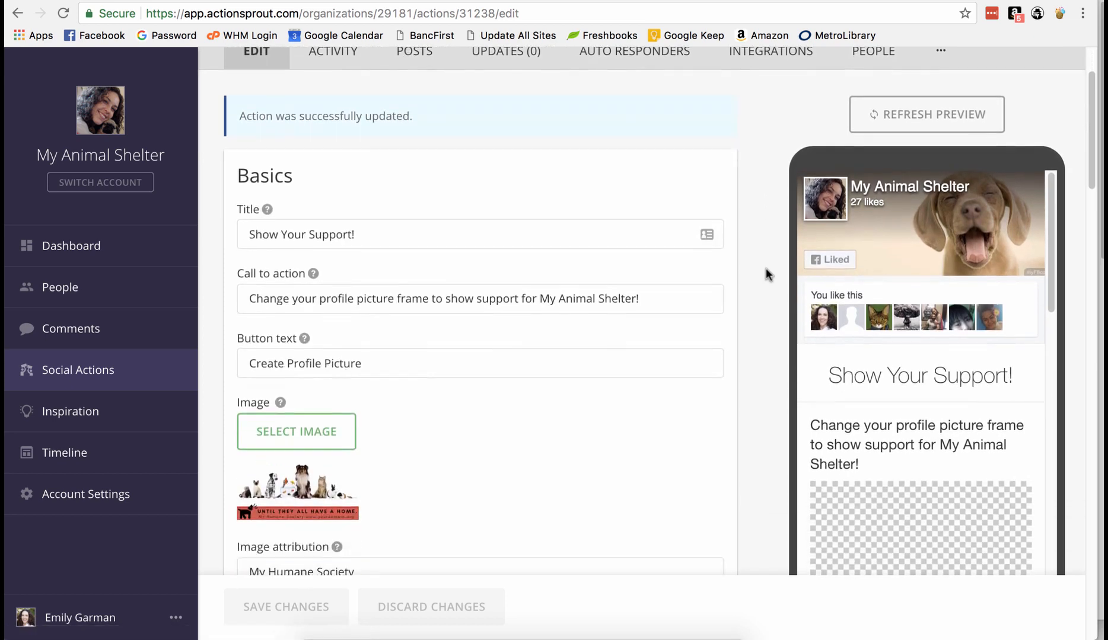
{"action": "scroll", "coordinate": [915, 172], "scroll_direction": "down", "scroll_amount": 4}
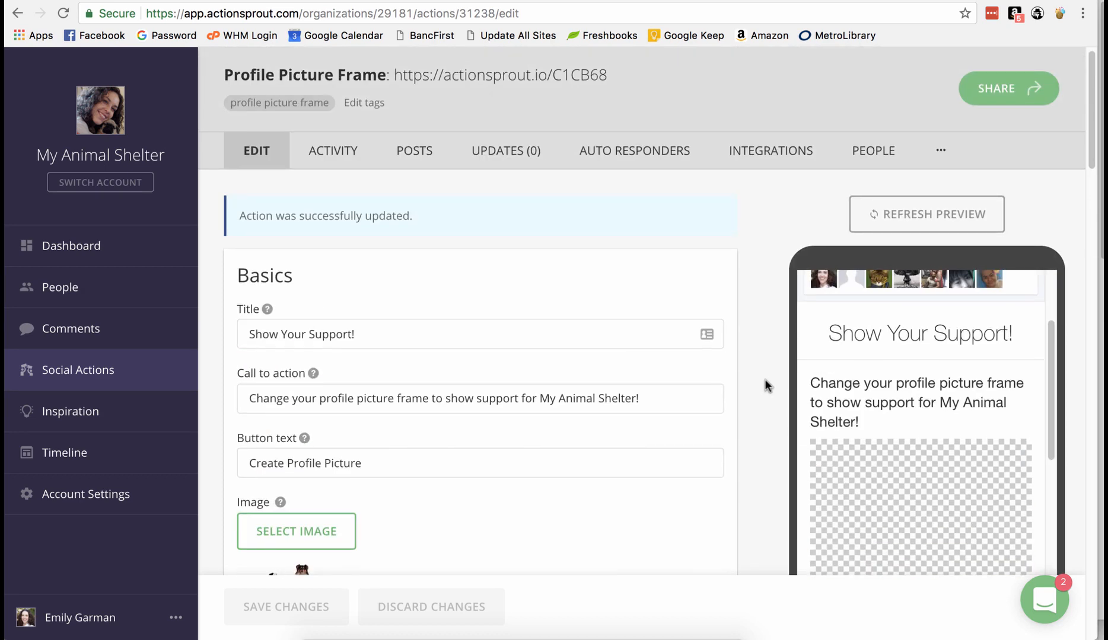
- Share the action to the My Animal Shelter page as a draft post and open the draft on Facebook
{"action": "left_click", "coordinate": [1008, 106]}
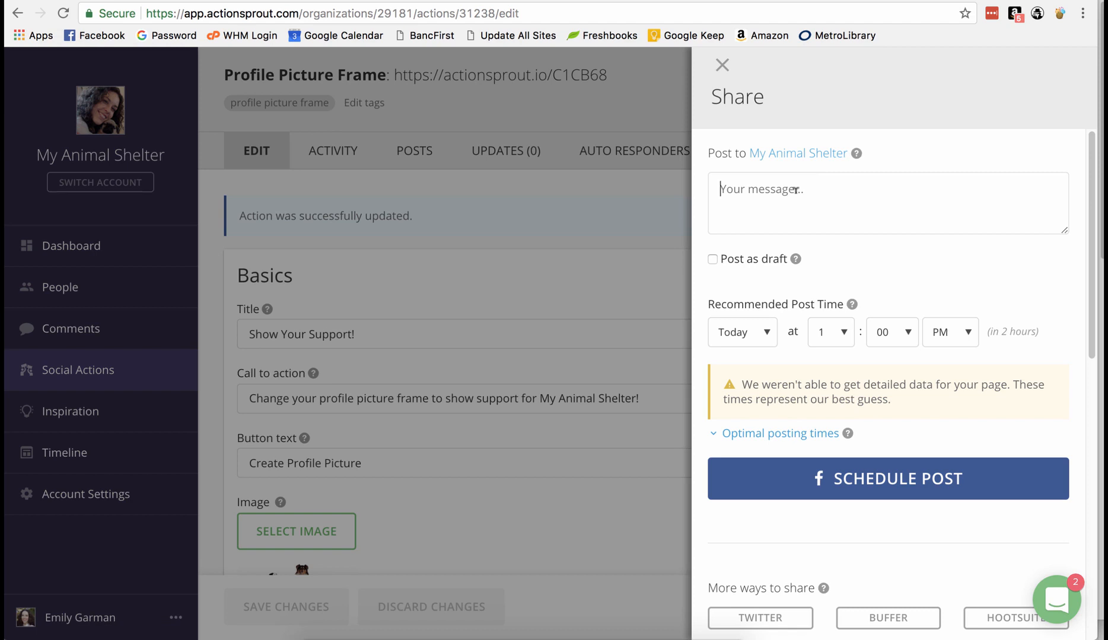
{"action": "mouse_move", "coordinate": [796, 261]}
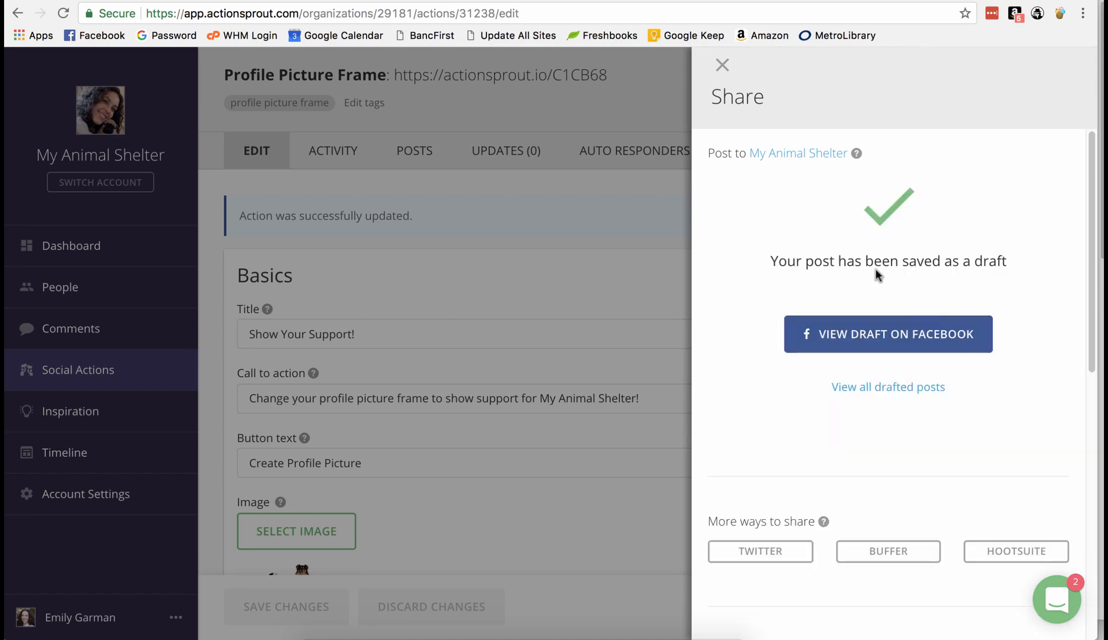
{"action": "left_click", "coordinate": [918, 352]}
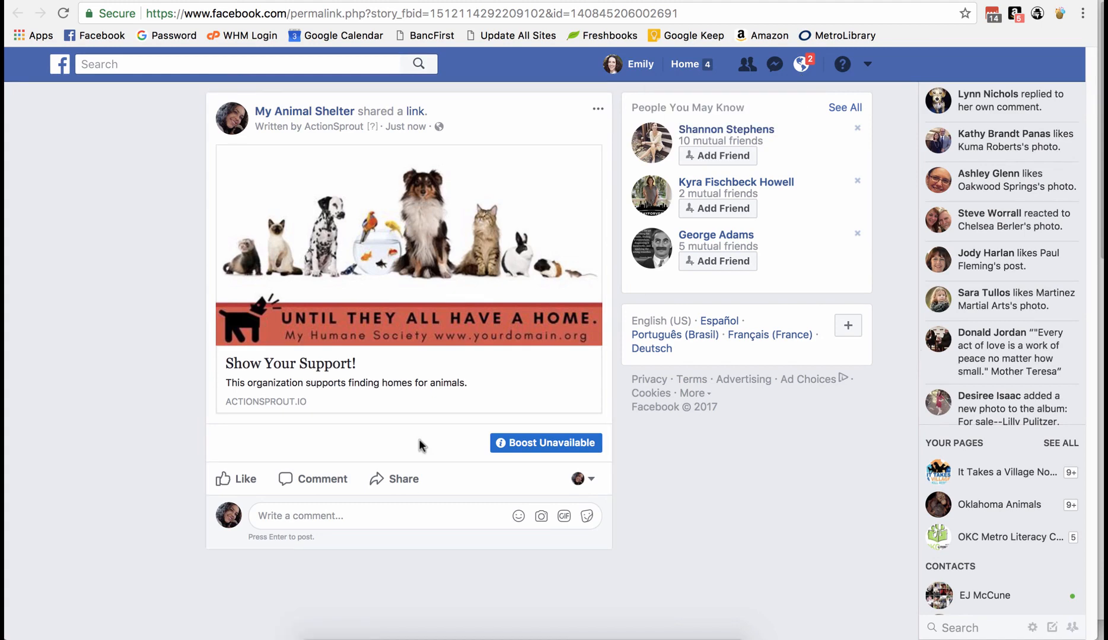
- Open the Show Your Support! action from the Facebook post and review its profile picture preview, image and description
{"action": "left_click", "coordinate": [346, 381]}
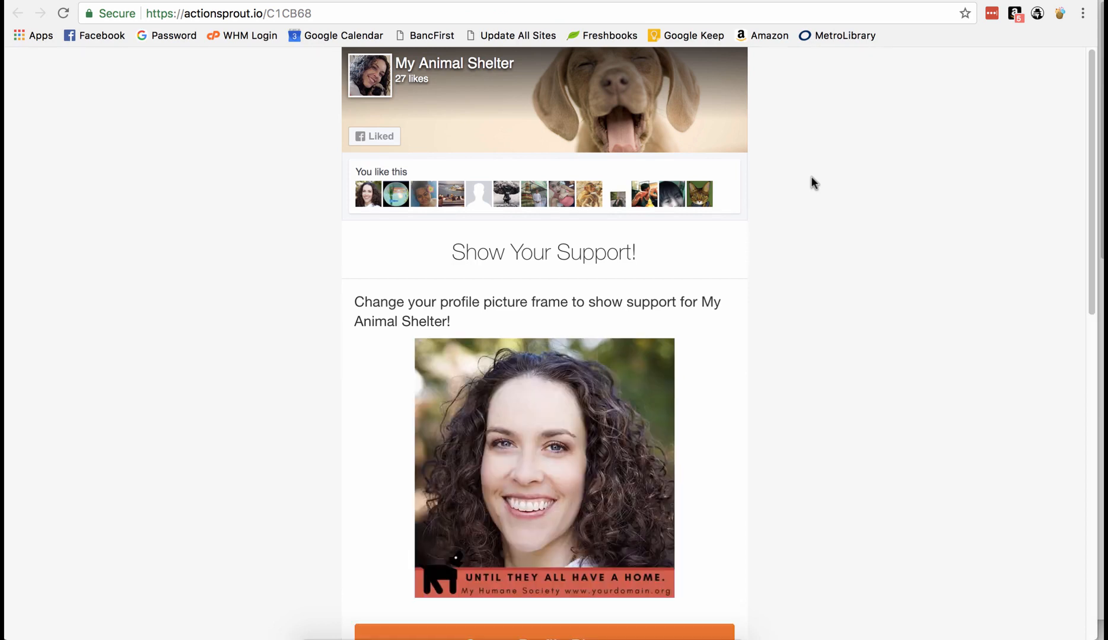
{"action": "scroll", "coordinate": [811, 177], "scroll_direction": "down", "scroll_amount": 3}
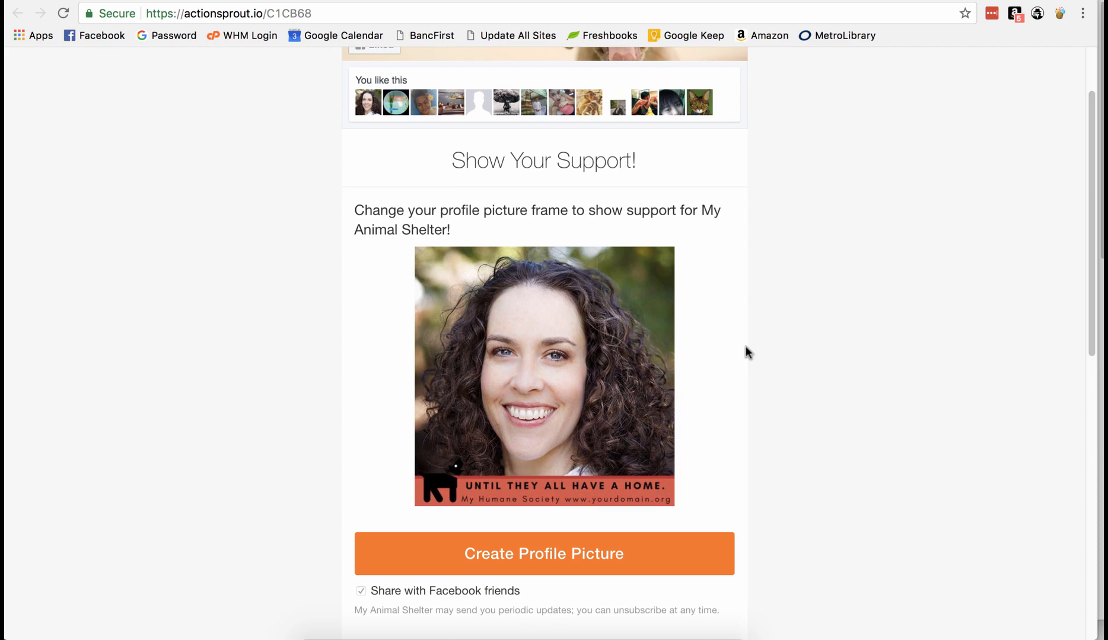
{"action": "scroll", "coordinate": [746, 347], "scroll_direction": "down", "scroll_amount": 5}
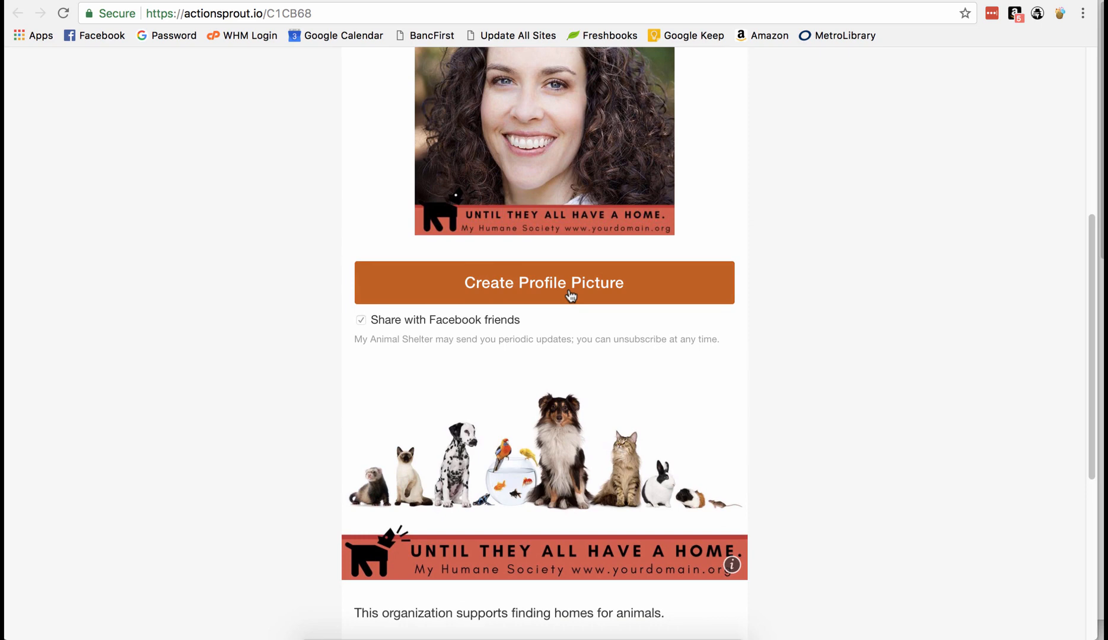
{"action": "scroll", "coordinate": [765, 415], "scroll_direction": "up", "scroll_amount": 2}
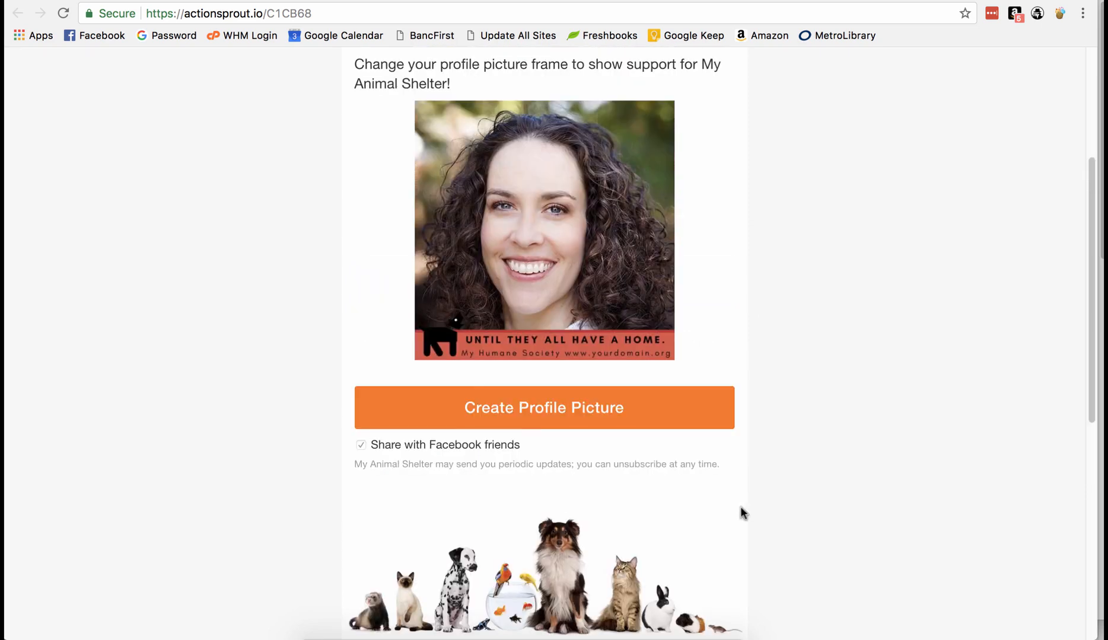
- Create the framed profile picture from the action and apply it as the Facebook profile picture
{"action": "left_click", "coordinate": [534, 410]}
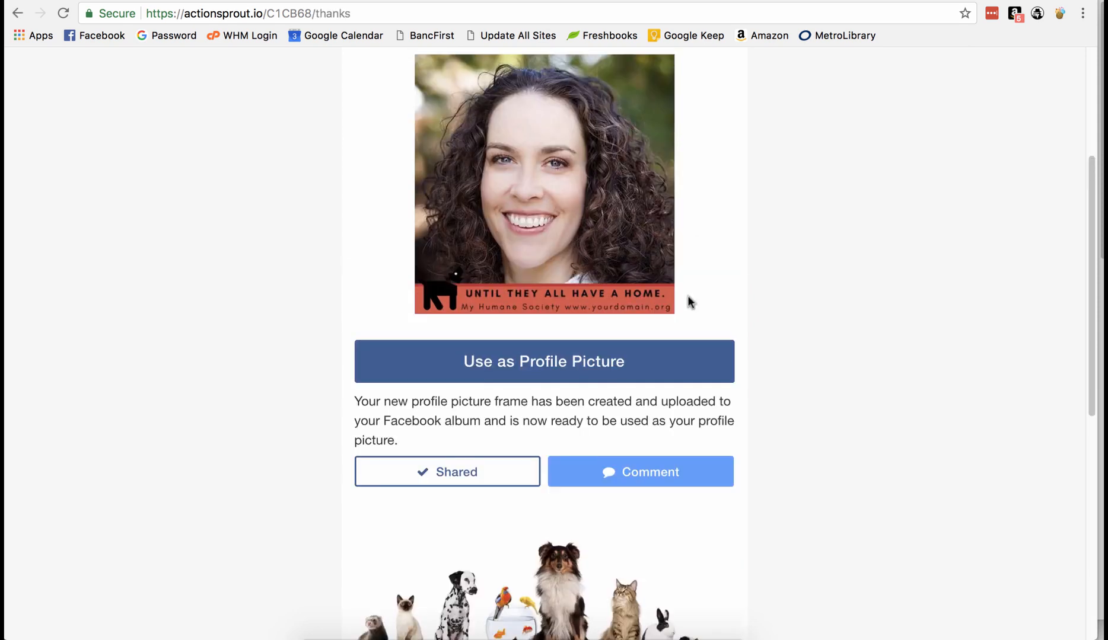
{"action": "scroll", "coordinate": [690, 301], "scroll_direction": "up", "scroll_amount": 2}
{"action": "scroll", "coordinate": [690, 301], "scroll_direction": "down", "scroll_amount": 2}
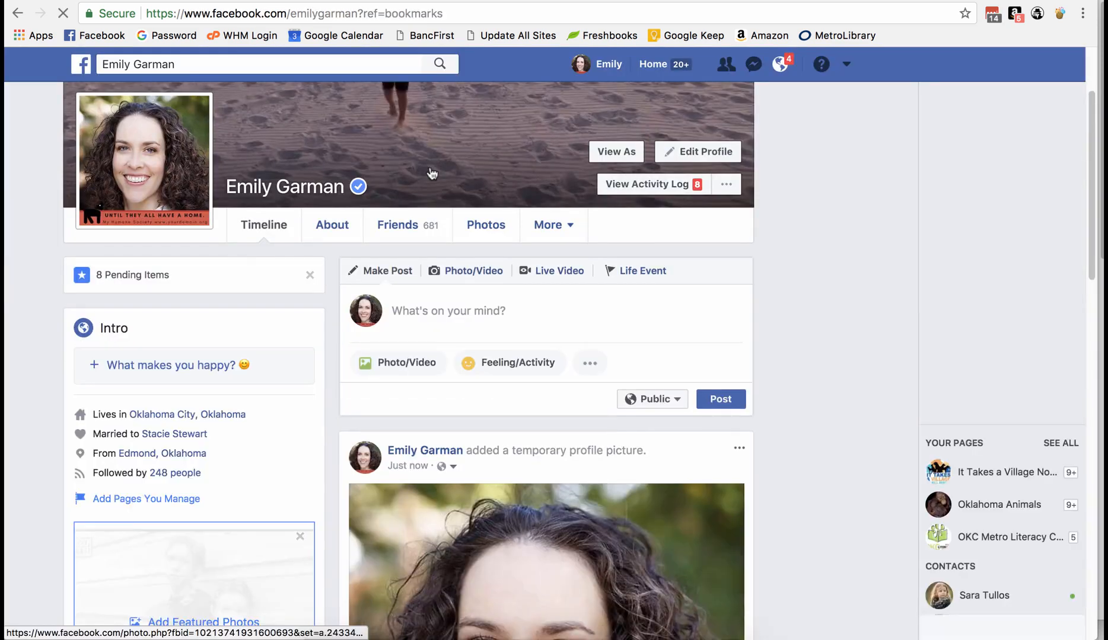
- Examine the temporary profile picture post and the shared Show Your Support! link on the Facebook timeline
{"action": "scroll", "coordinate": [308, 163], "scroll_direction": "down", "scroll_amount": 1}
{"action": "scroll", "coordinate": [308, 164], "scroll_direction": "down", "scroll_amount": 6}
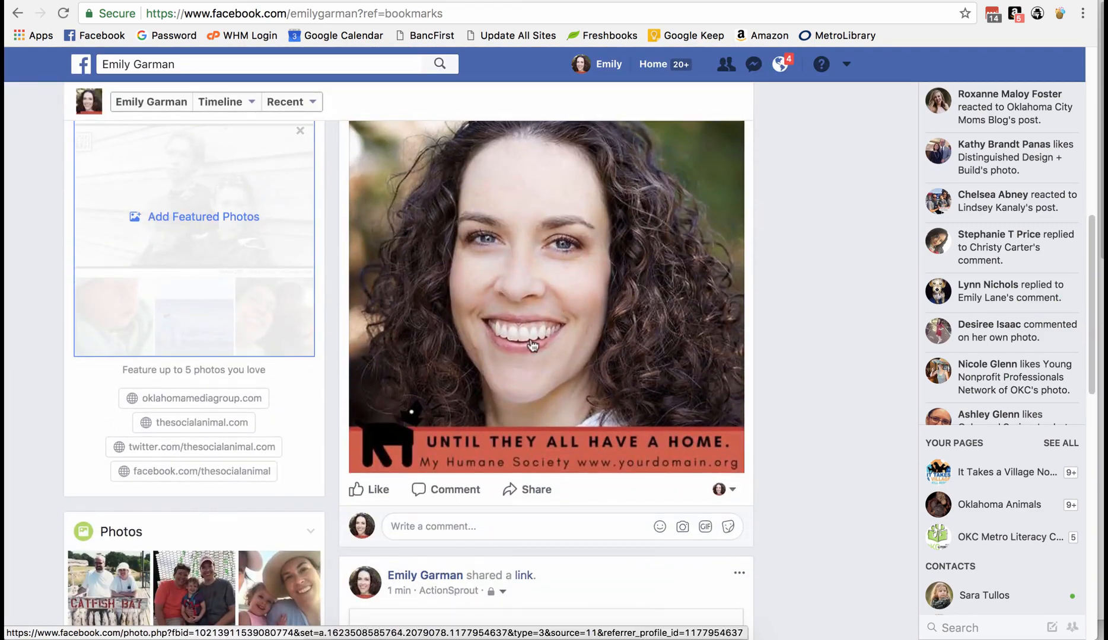
{"action": "scroll", "coordinate": [457, 429], "scroll_direction": "up", "scroll_amount": 1}
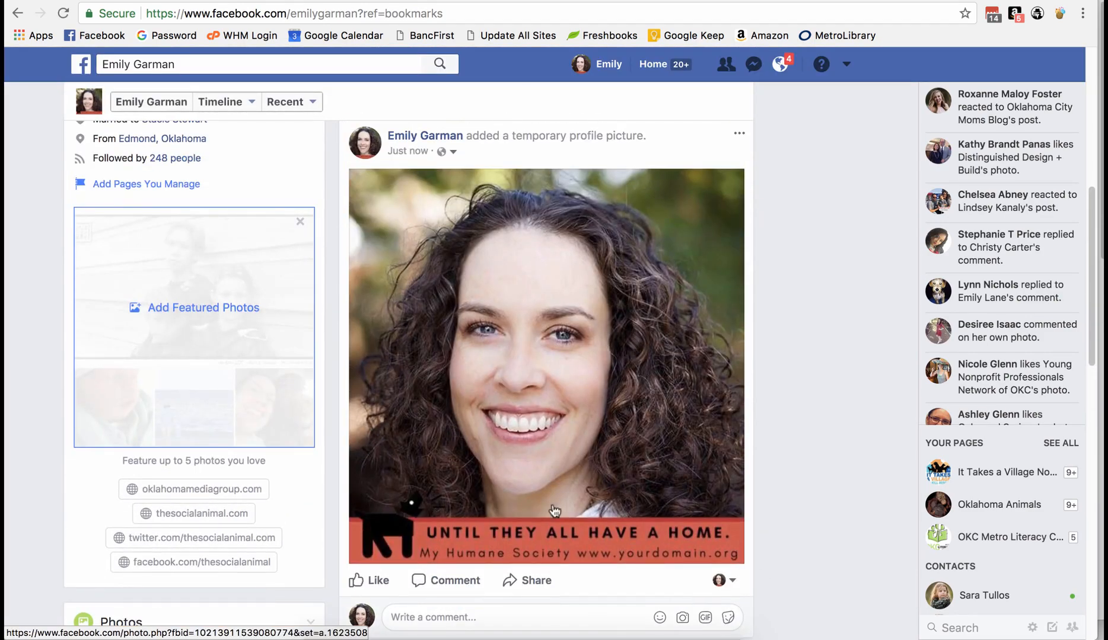
{"action": "scroll", "coordinate": [285, 394], "scroll_direction": "down", "scroll_amount": 5}
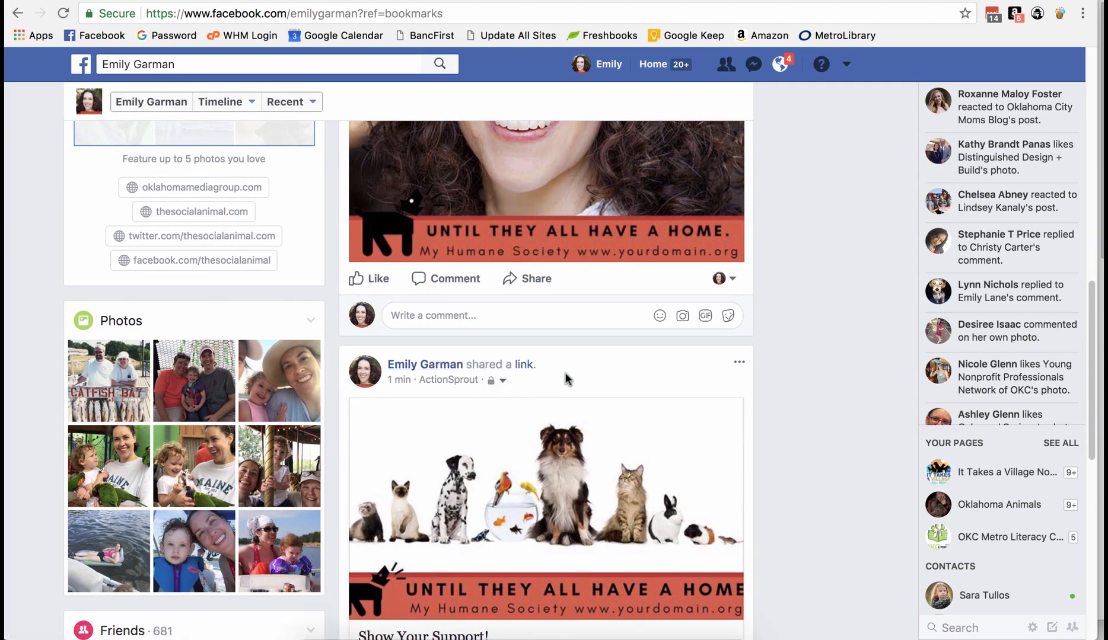
{"action": "scroll", "coordinate": [757, 387], "scroll_direction": "down", "scroll_amount": 2}
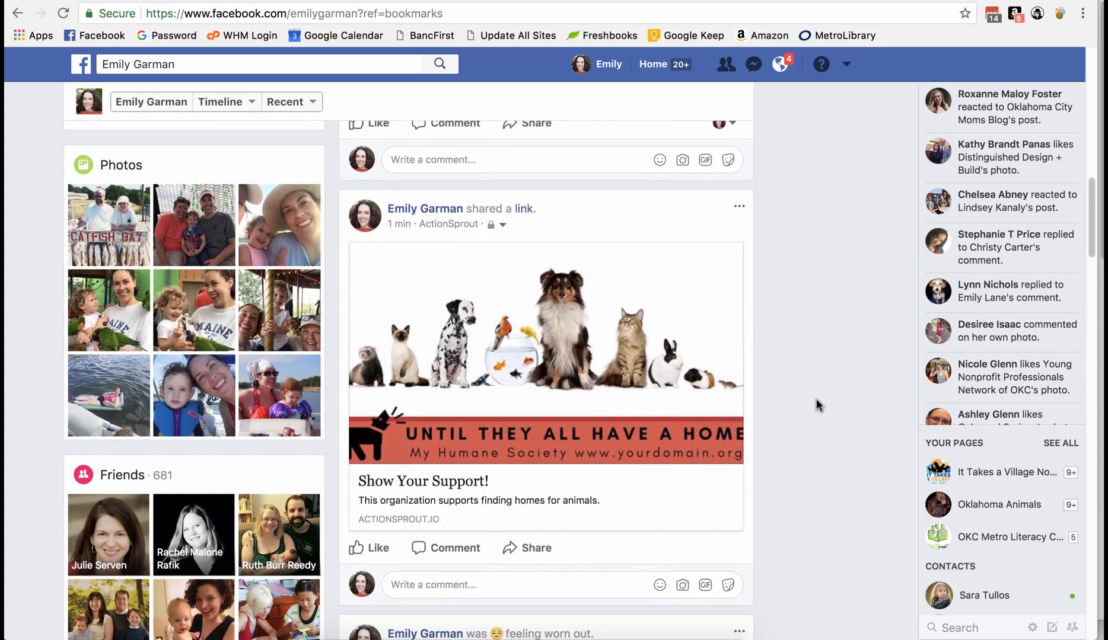